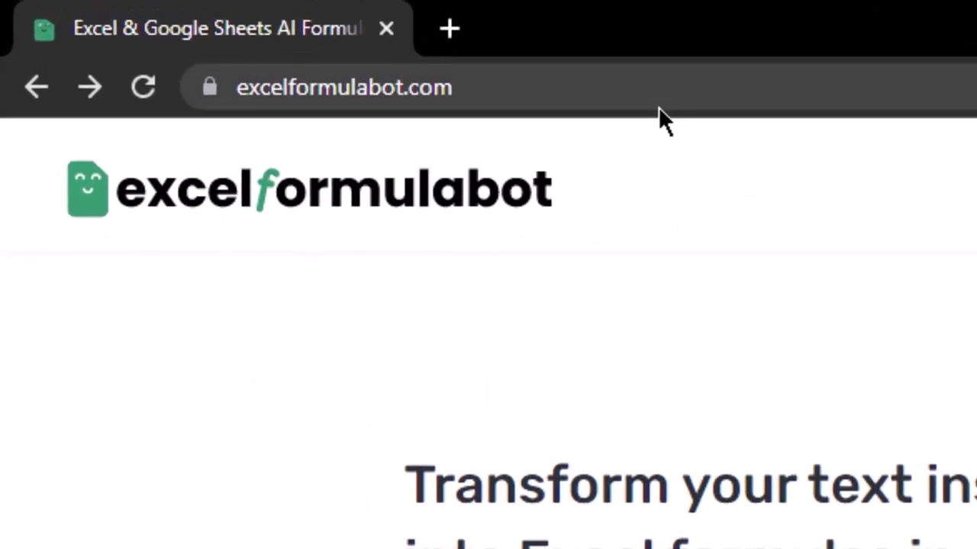
- Go from the site's address bar to the Login page and switch to the sign-up form
drag(173, 33, 80, 34)
drag(221, 92, 0, 87)
click(605, 91)
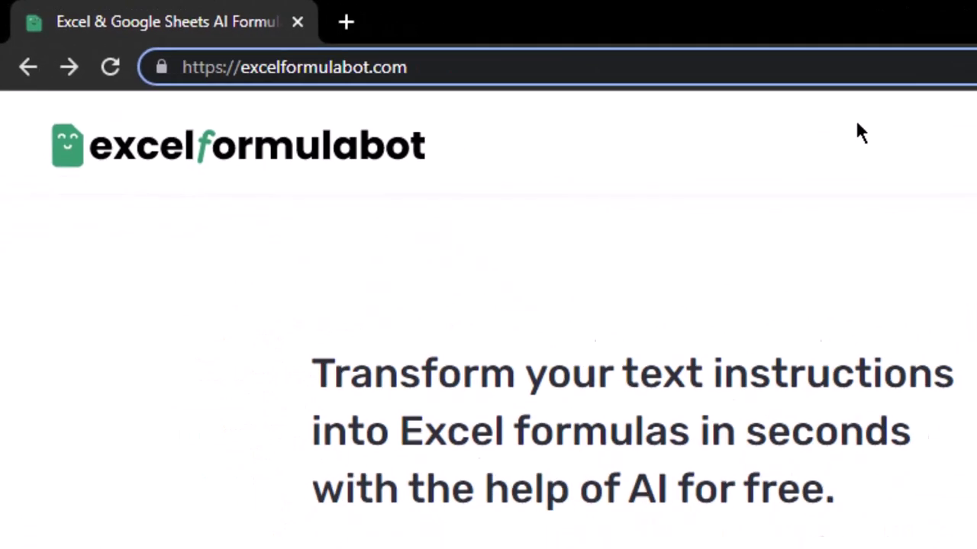
click(860, 133)
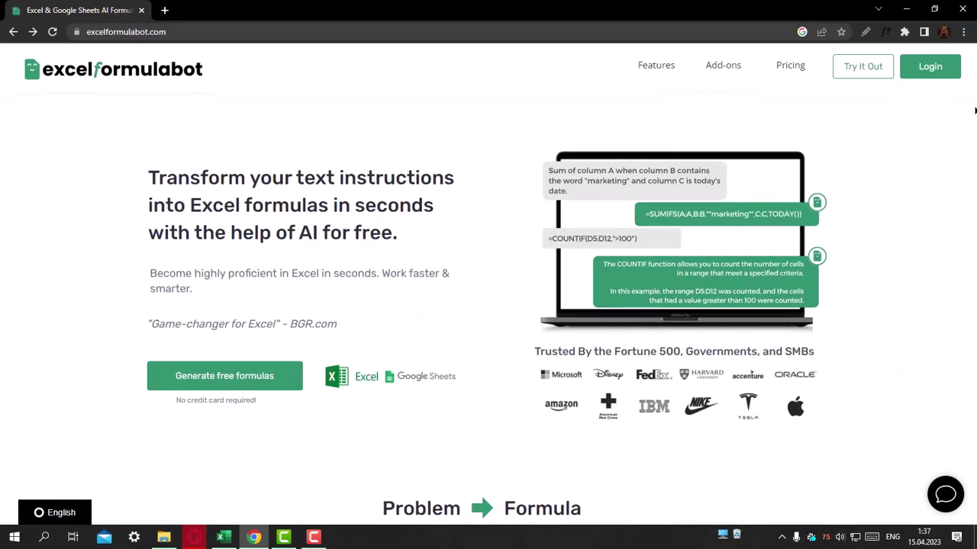
click(949, 76)
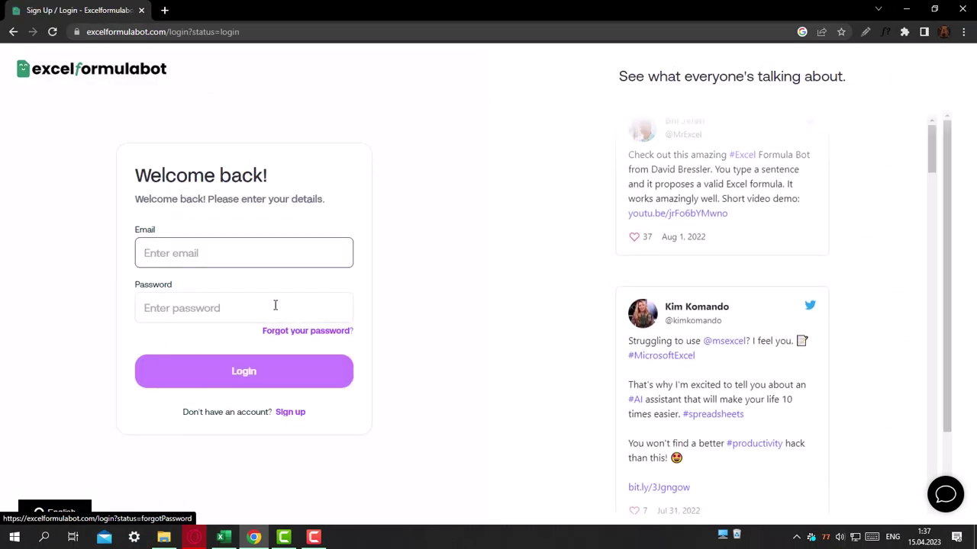
click(295, 410)
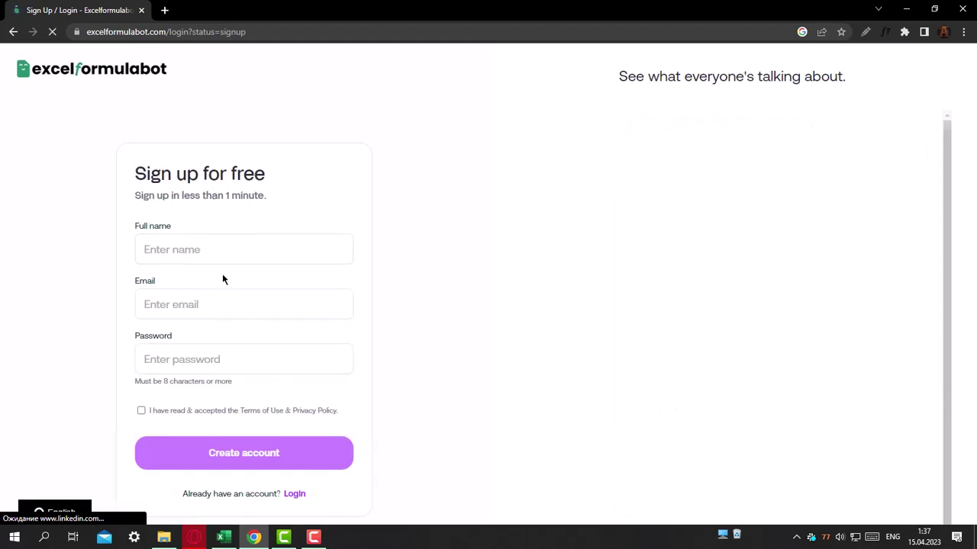
- Fill in the user's full name and e-mail address on the sign-up form
click(207, 248)
text(Ara)
click(207, 309)
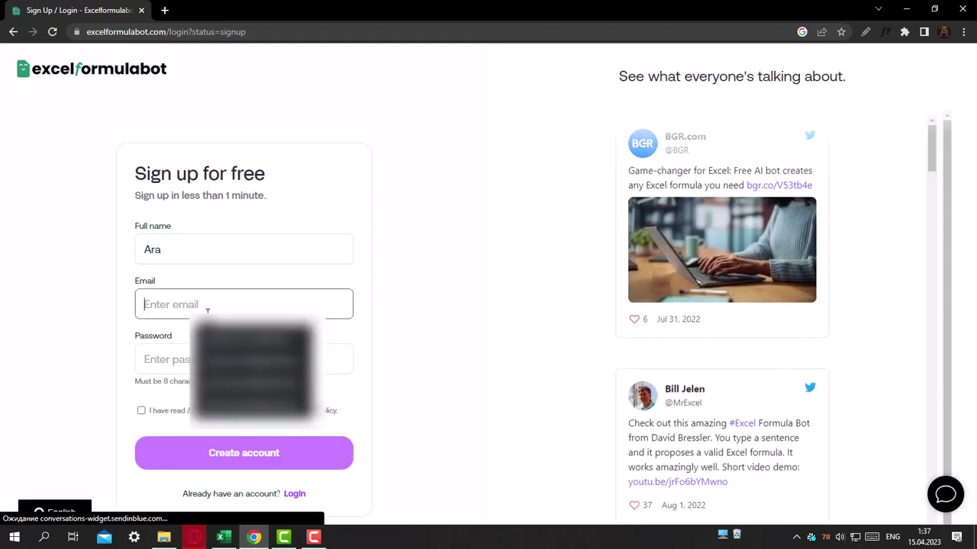
text(ara)
key(Return)
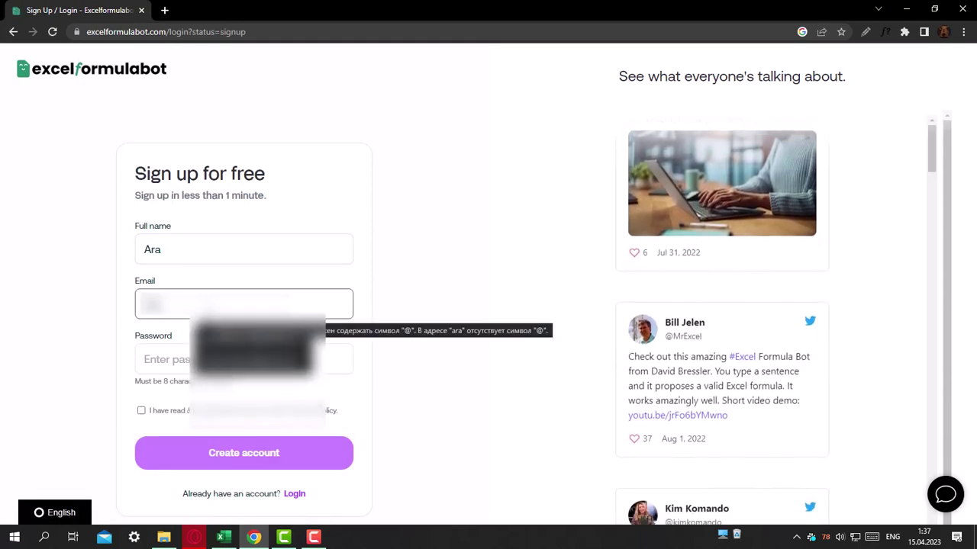
text(...)
key(Down)
key(Return)
- Set the account password, accept the terms, create the account and submit the emailed verification code
click(202, 359)
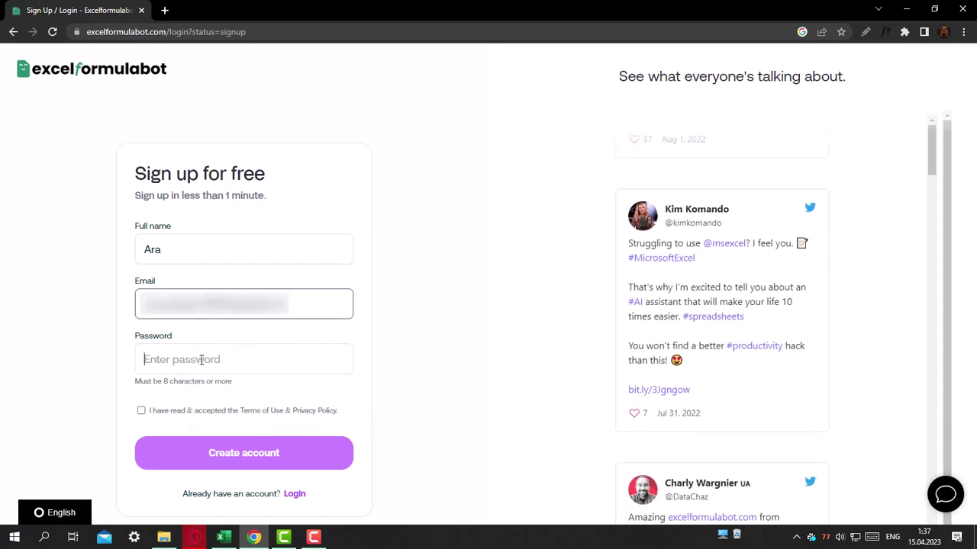
text(••••••••••••••)
click(183, 410)
click(244, 453)
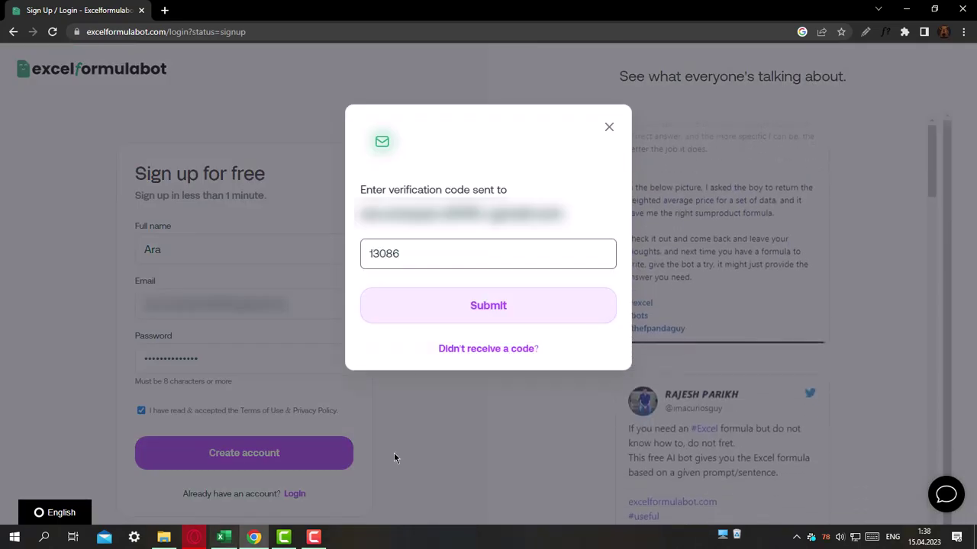
click(428, 314)
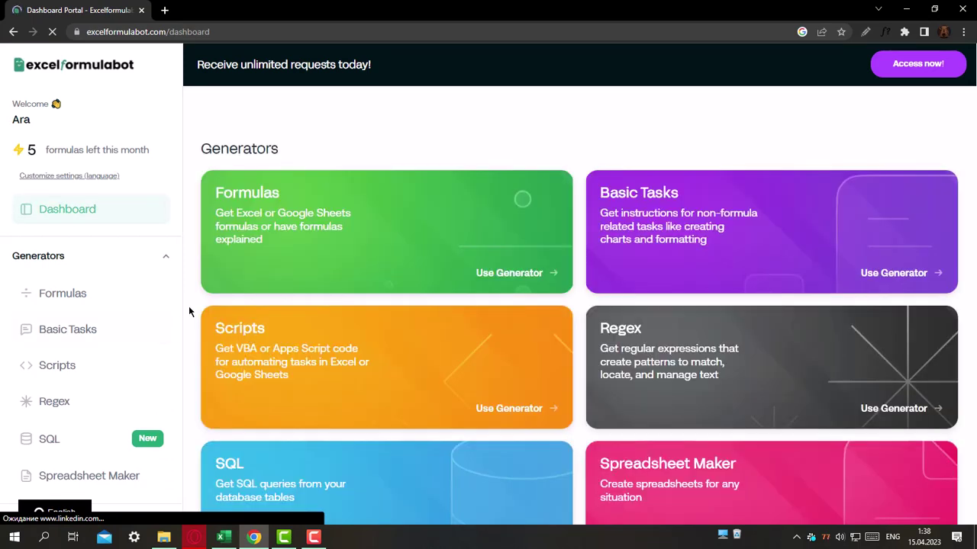
- Change the profile's preferred formula separator to Semi-colon, save, and go back to the Generators dashboard
scroll(136, 348, down, 3)
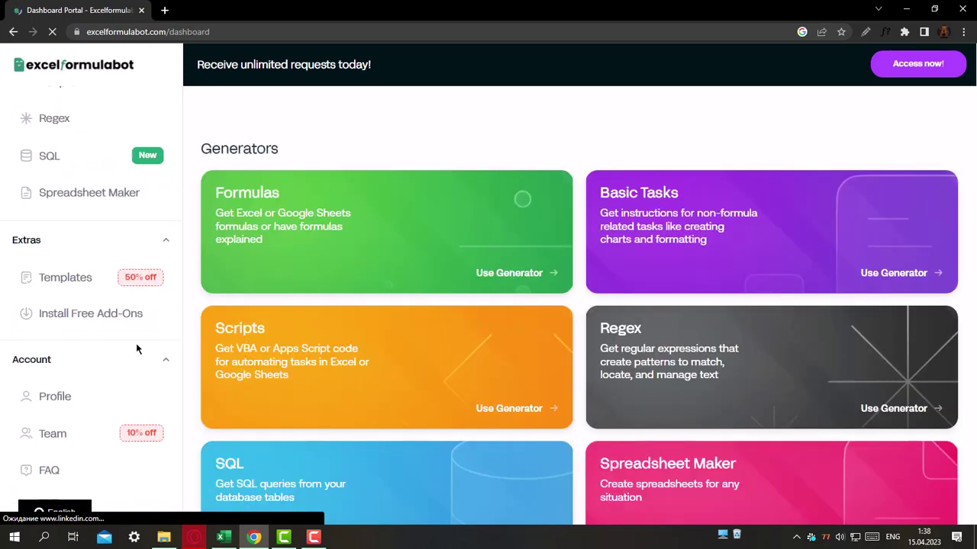
click(58, 375)
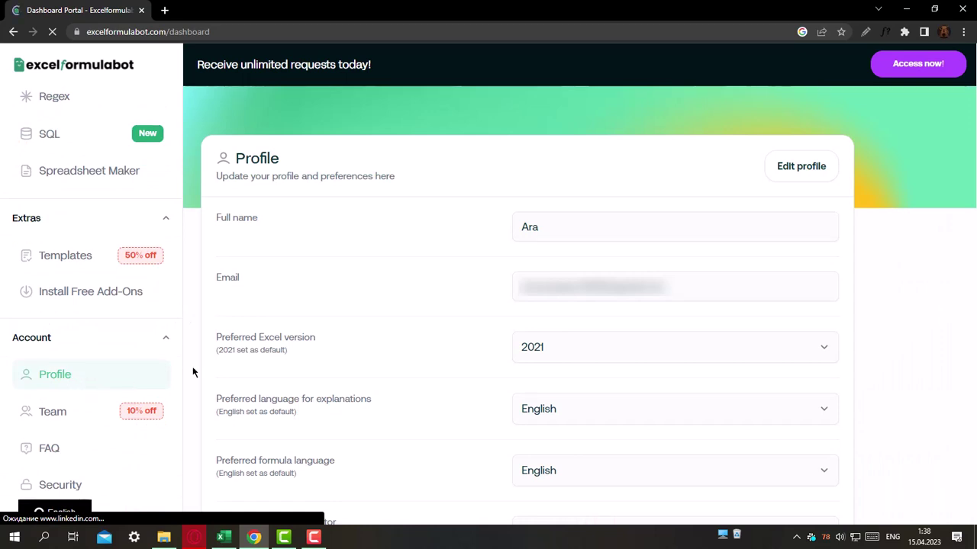
click(812, 177)
scroll(603, 282, down, 3)
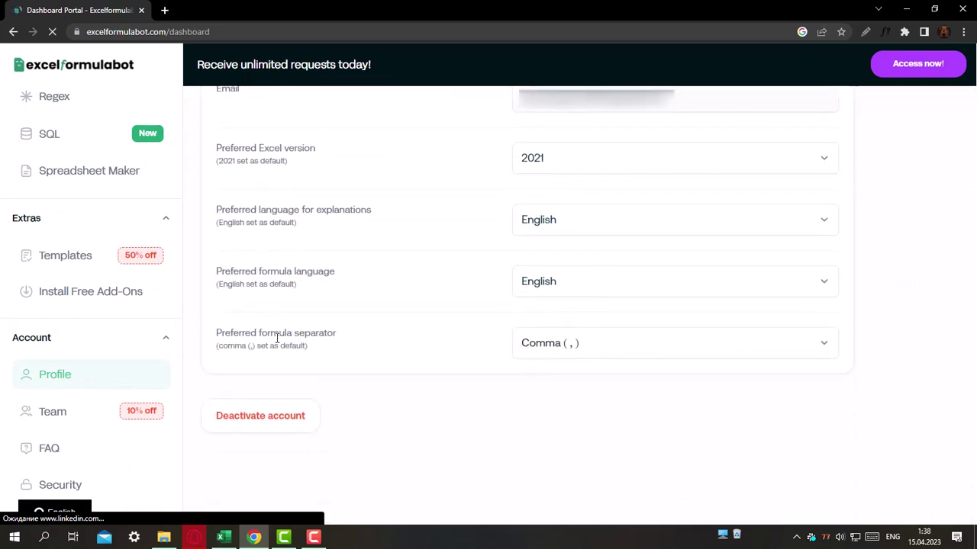
click(684, 344)
click(558, 416)
click(617, 346)
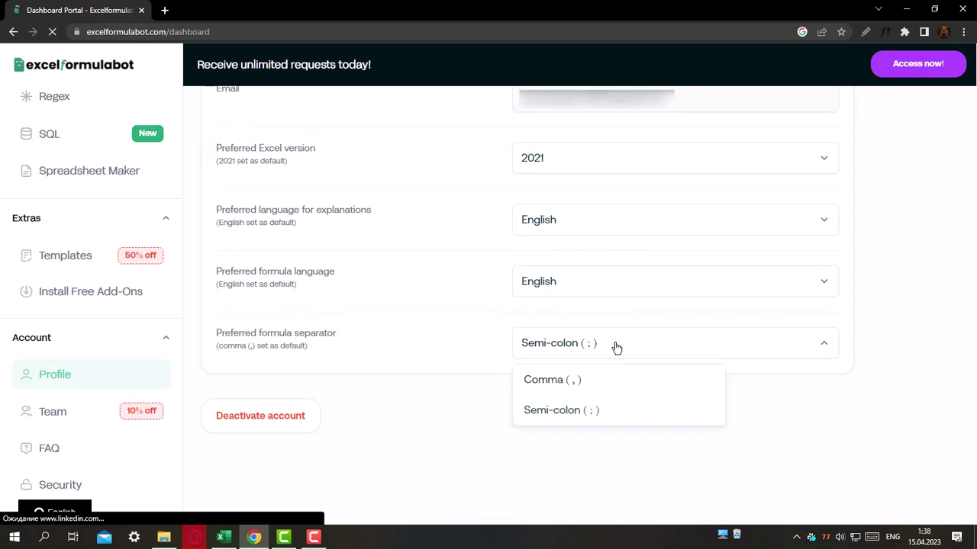
scroll(616, 348, up, 3)
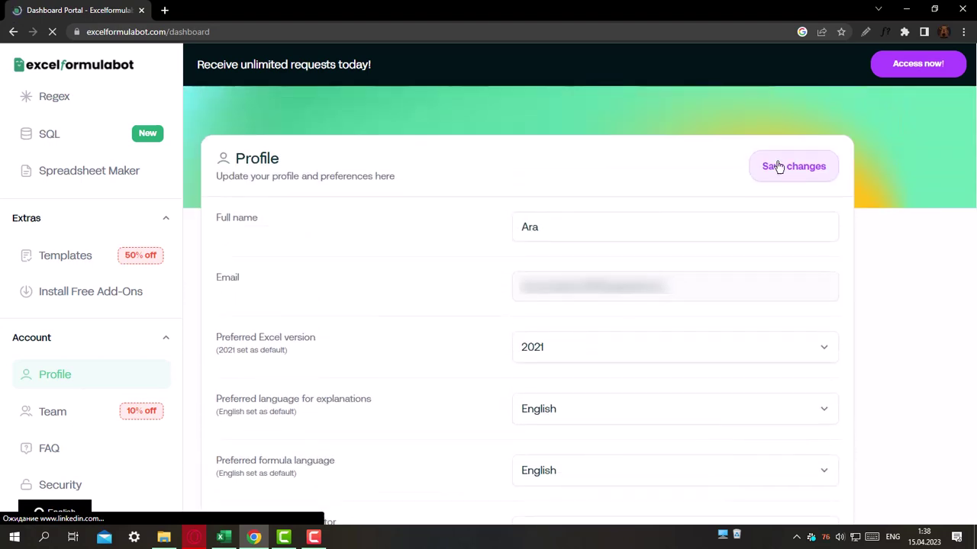
click(780, 166)
scroll(122, 317, up, 4)
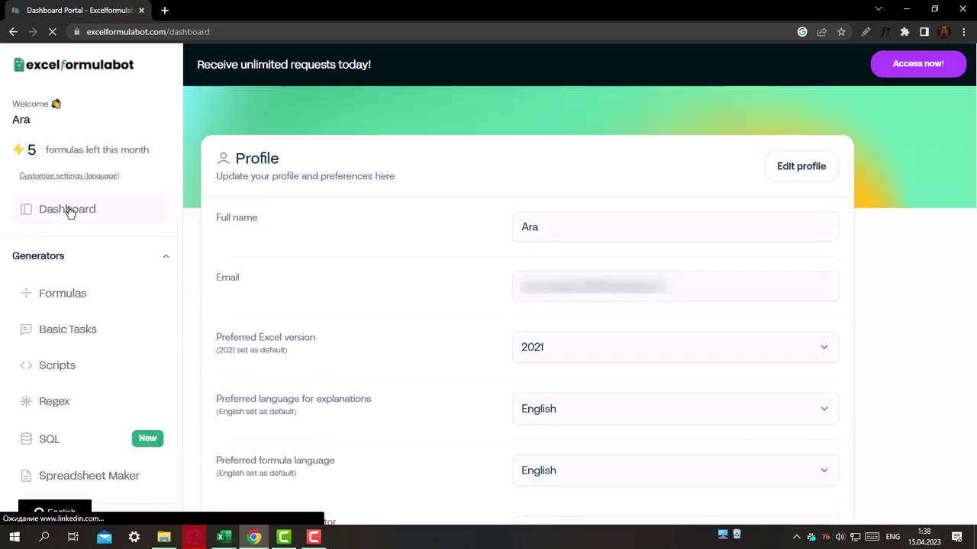
click(96, 220)
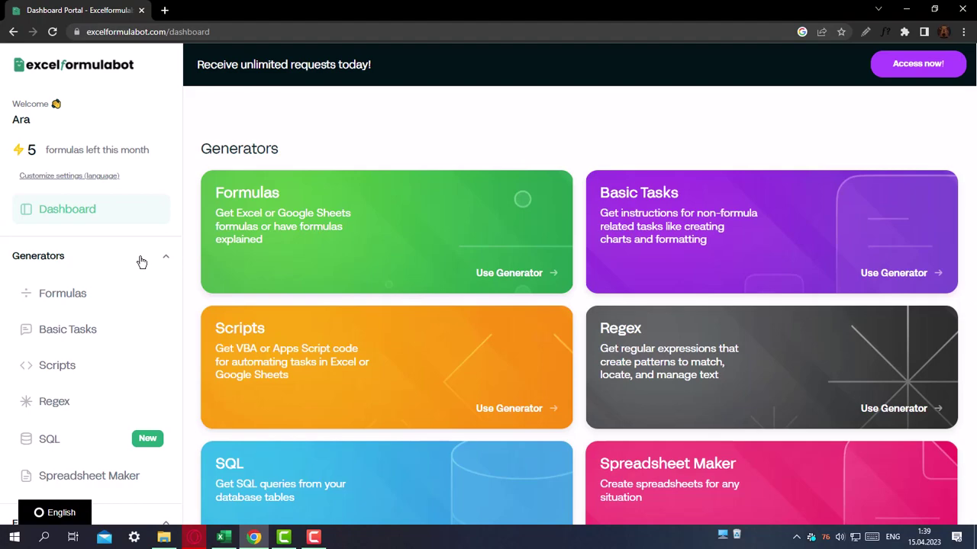
click(222, 537)
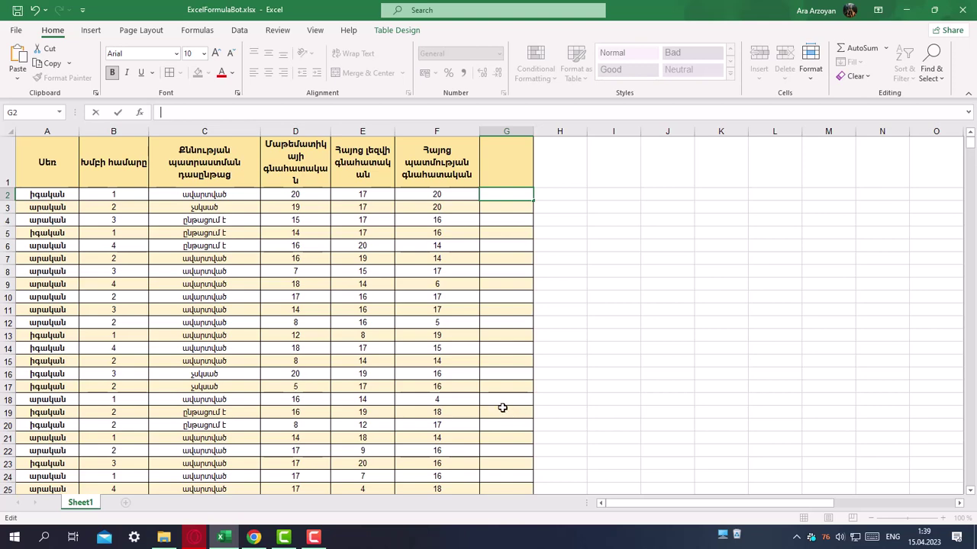
key(Escape)
click(597, 268)
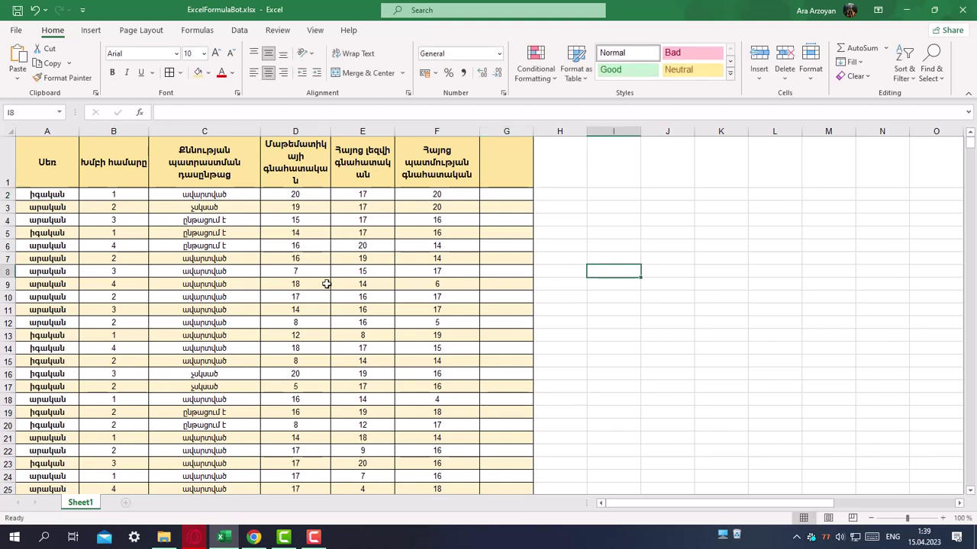
scroll(297, 287, down, 3)
scroll(297, 287, up, 3)
click(254, 537)
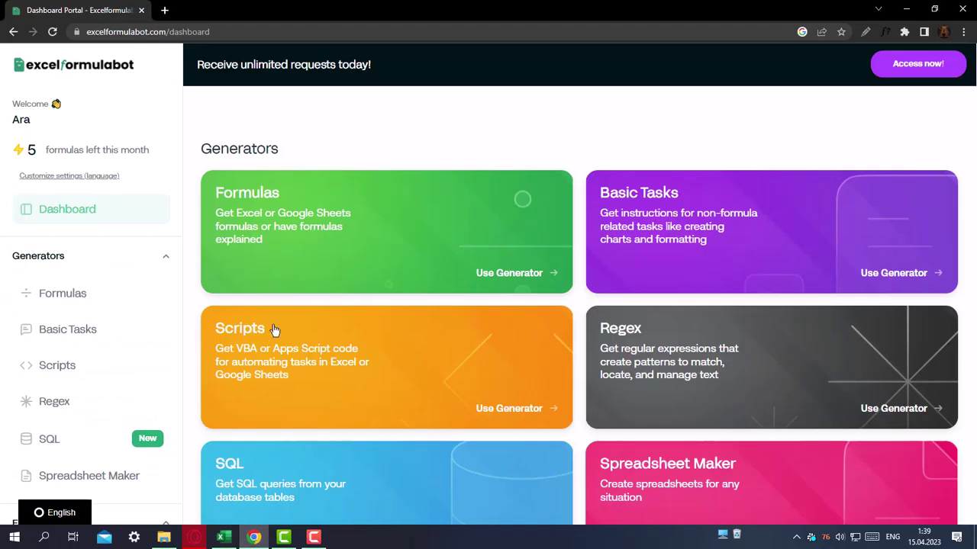
- Open the Basic Tasks generator with Excel as the target and place the cursor in the request box
click(83, 331)
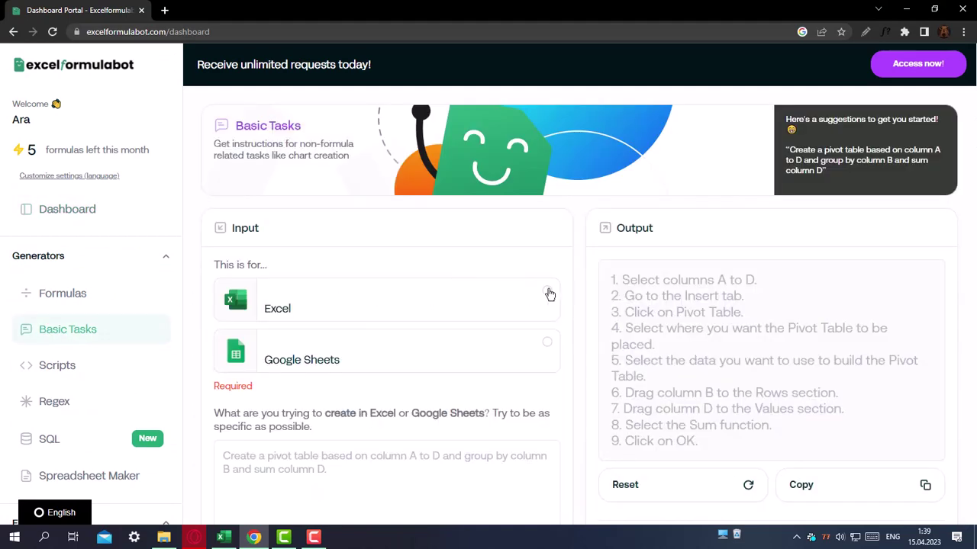
click(547, 292)
scroll(633, 301, down, 1)
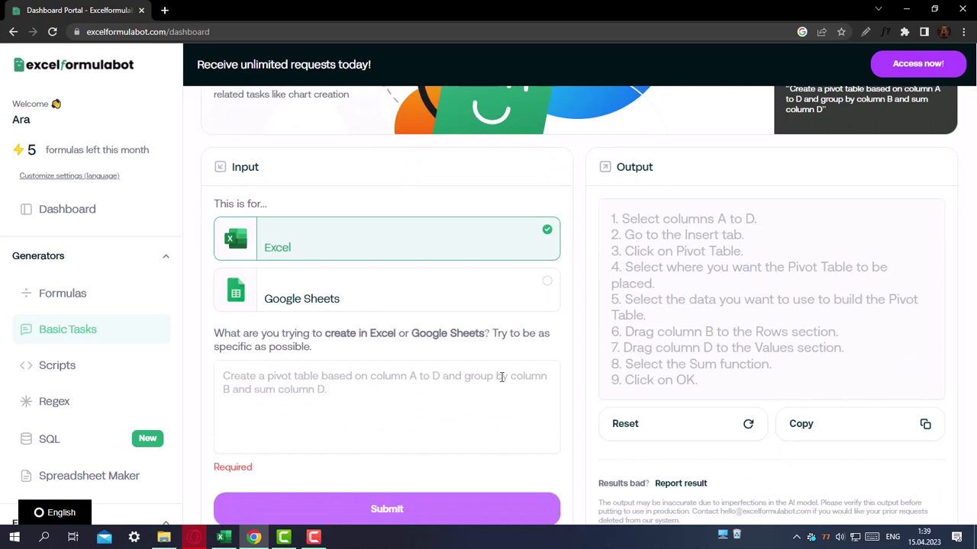
click(290, 386)
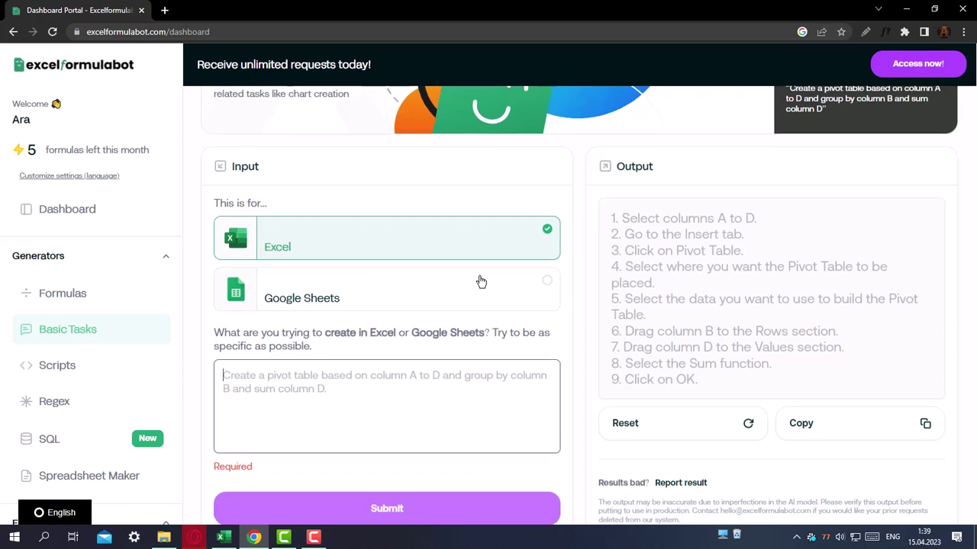
scroll(481, 282, down, 1)
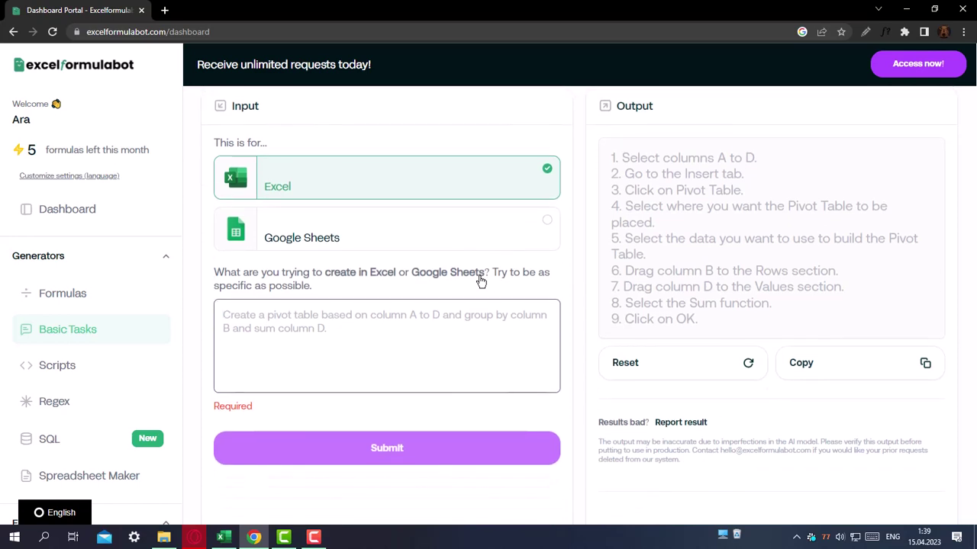
click(303, 320)
scroll(303, 321, up, 1)
scroll(305, 323, down, 1)
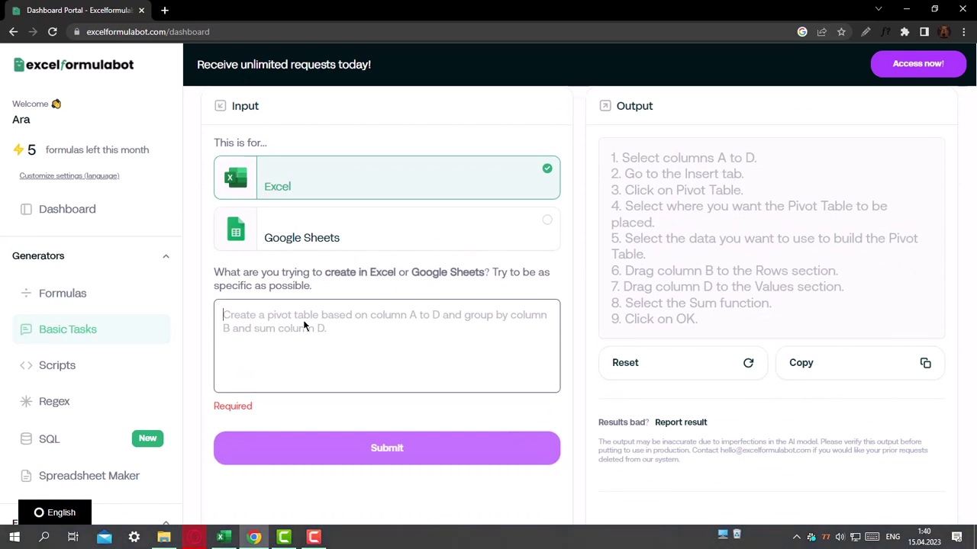
- In the grade sheet, check the score columns D, E and F and select column F's scores
click(223, 537)
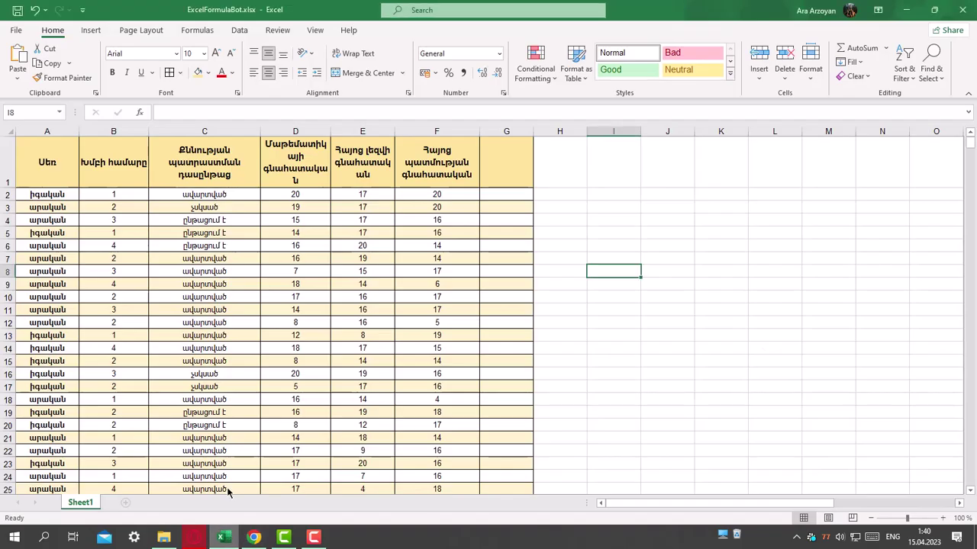
click(295, 156)
click(367, 157)
click(429, 150)
key(ctrl+shift+Down)
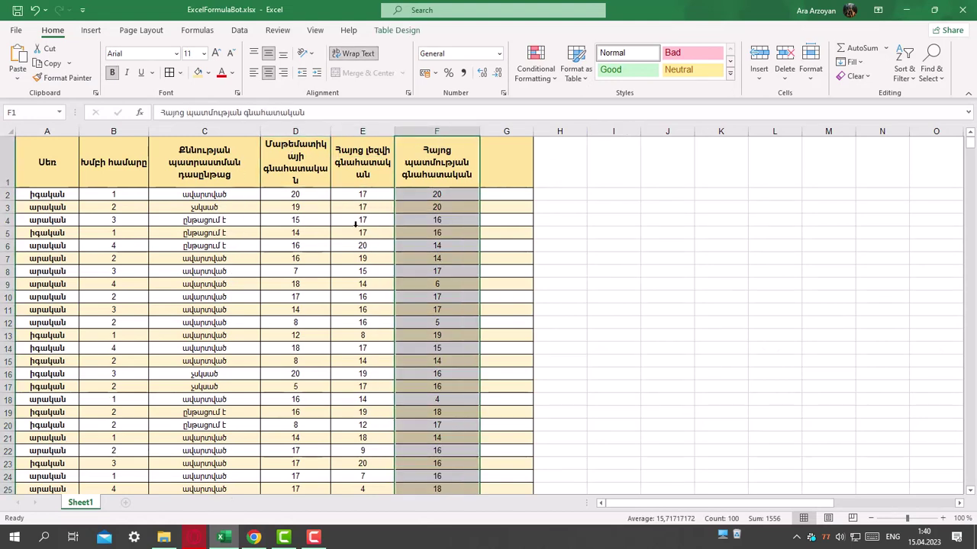
- Paste the Passed/Failed request for columns D, E, F into Basic Tasks and submit it
click(254, 537)
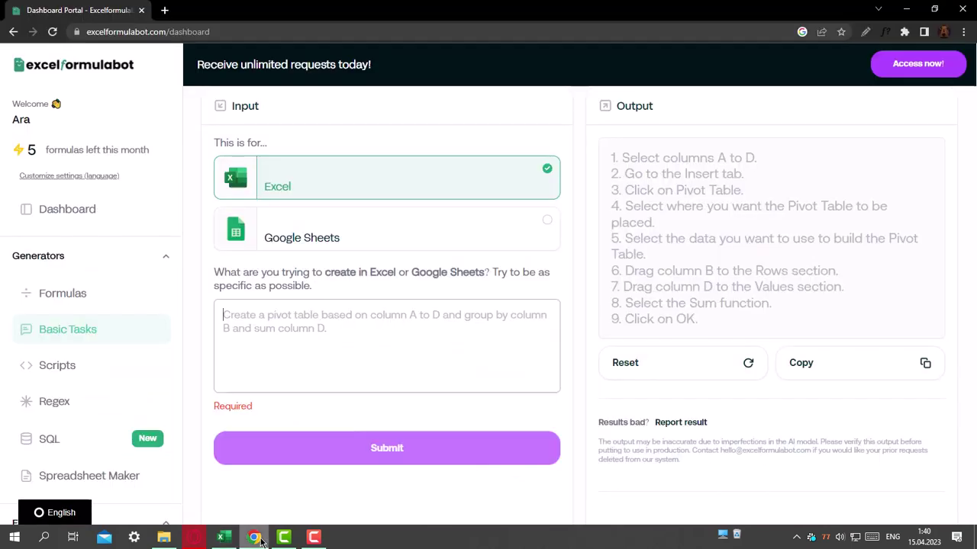
click(230, 318)
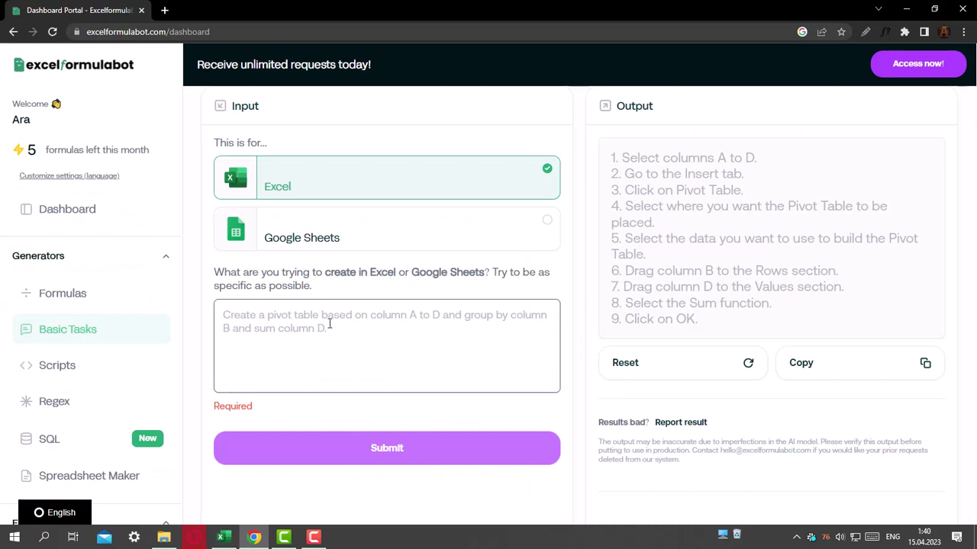
text(If each corresponding value in columns D, E, F is greater or equal than 8 print passed, if not print failed)
drag(223, 314, 529, 315)
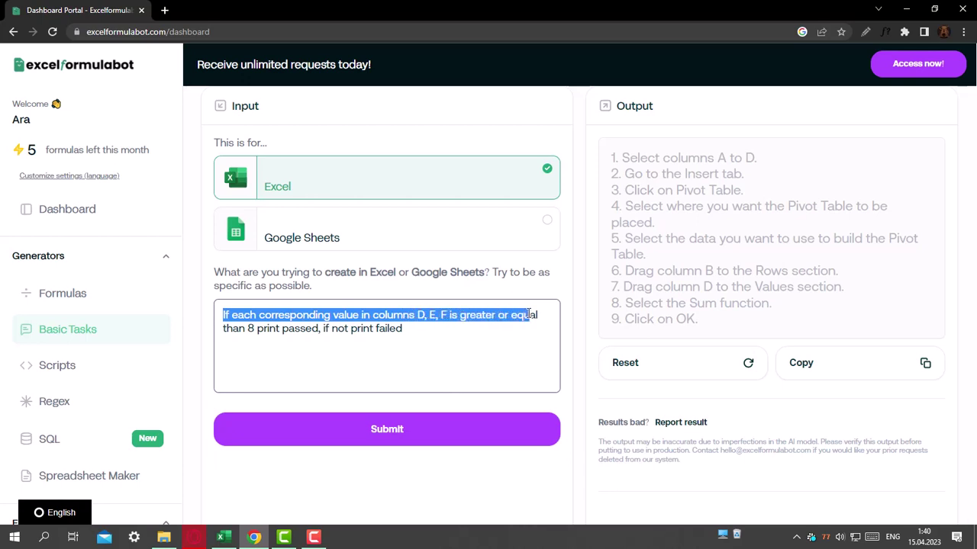
drag(276, 334, 412, 331)
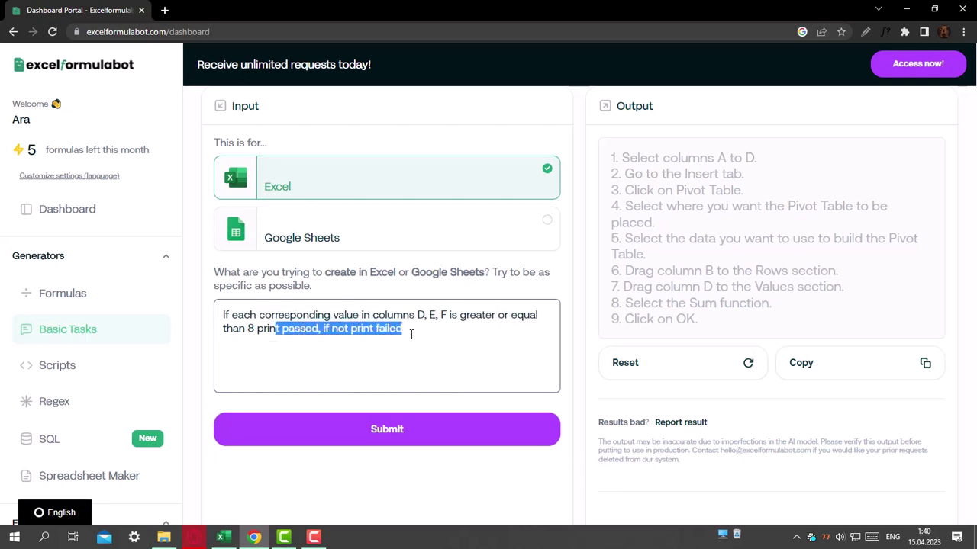
click(402, 334)
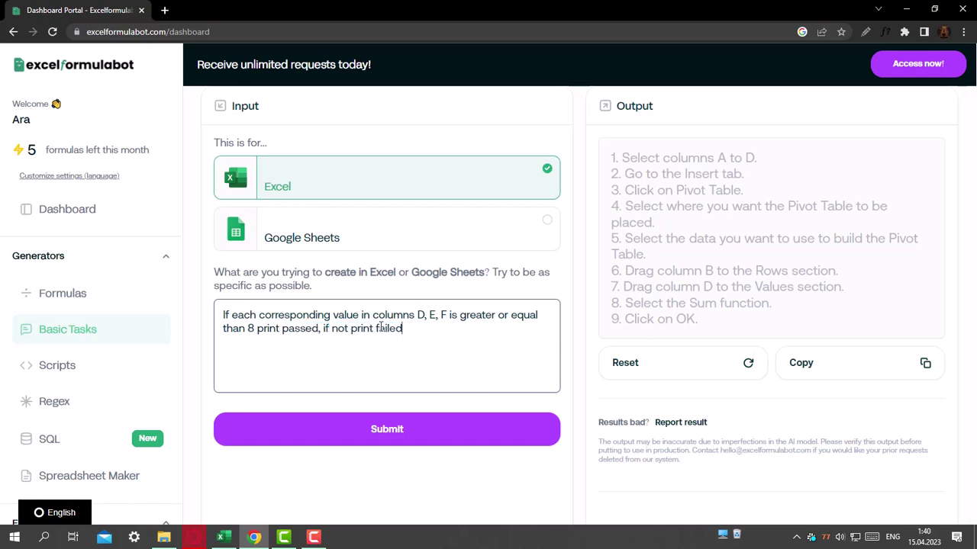
click(401, 432)
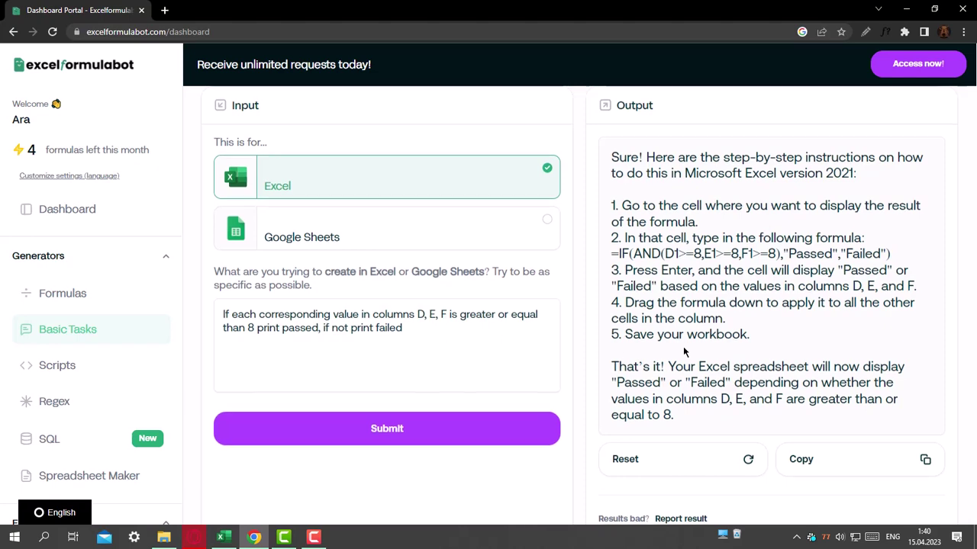
scroll(683, 346, up, 1)
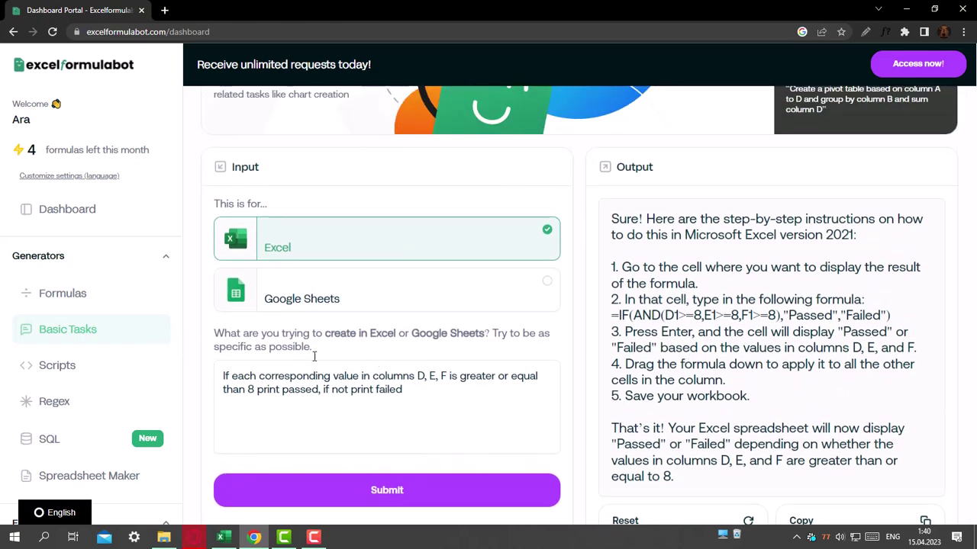
- In the Formulas generator, paste the same Passed/Failed request for Excel and generate a formula
click(75, 294)
click(355, 313)
scroll(359, 362, down, 2)
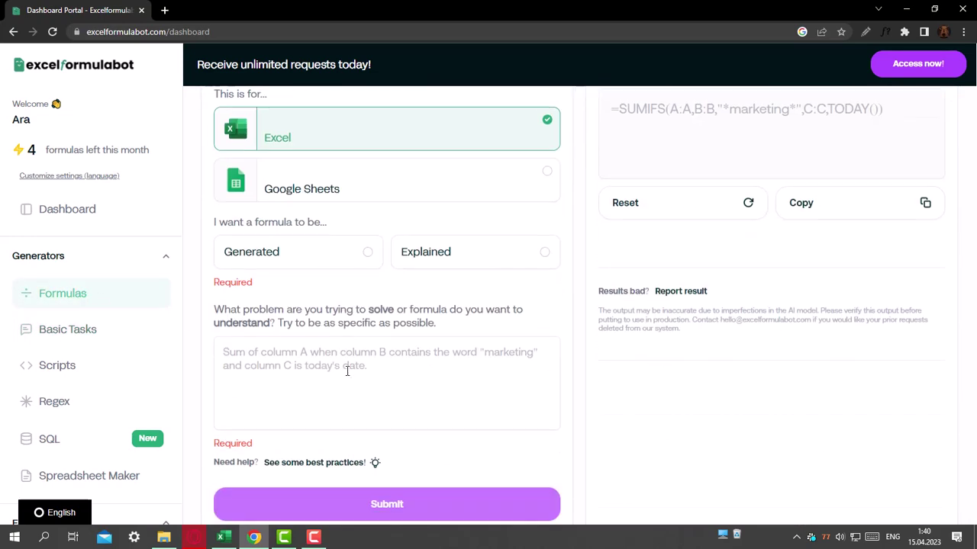
click(347, 370)
text(If each corresponding value in columns D, E, F is greater or equal than 8 print passed, if not print failed)
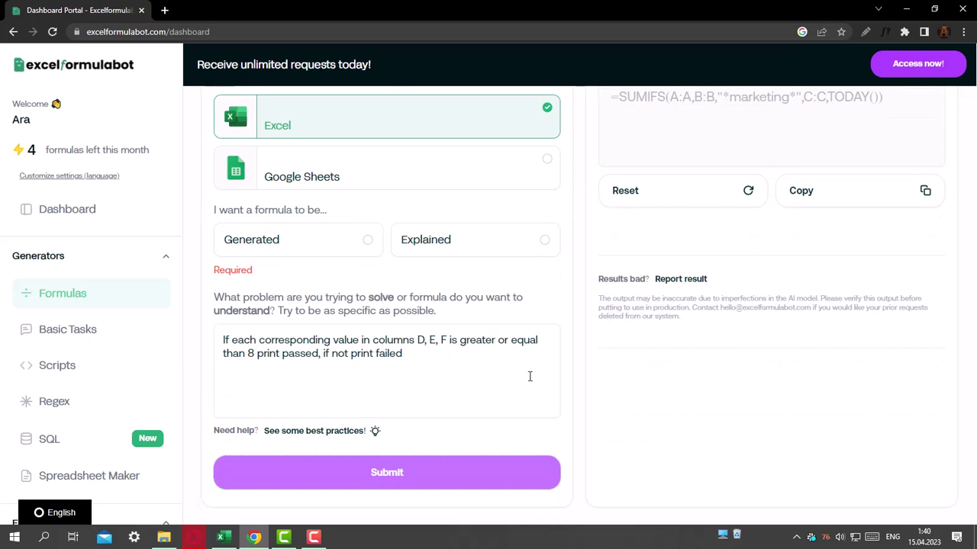
click(341, 244)
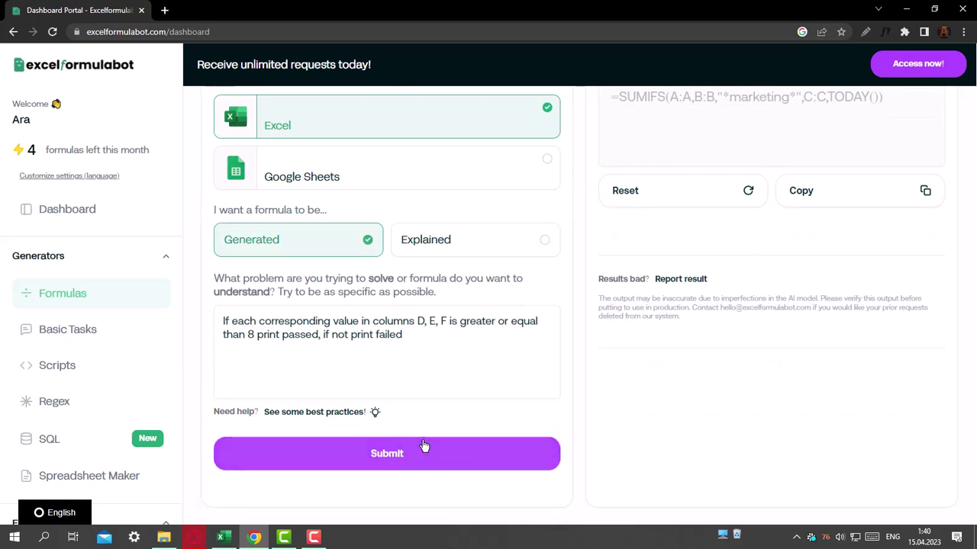
click(423, 450)
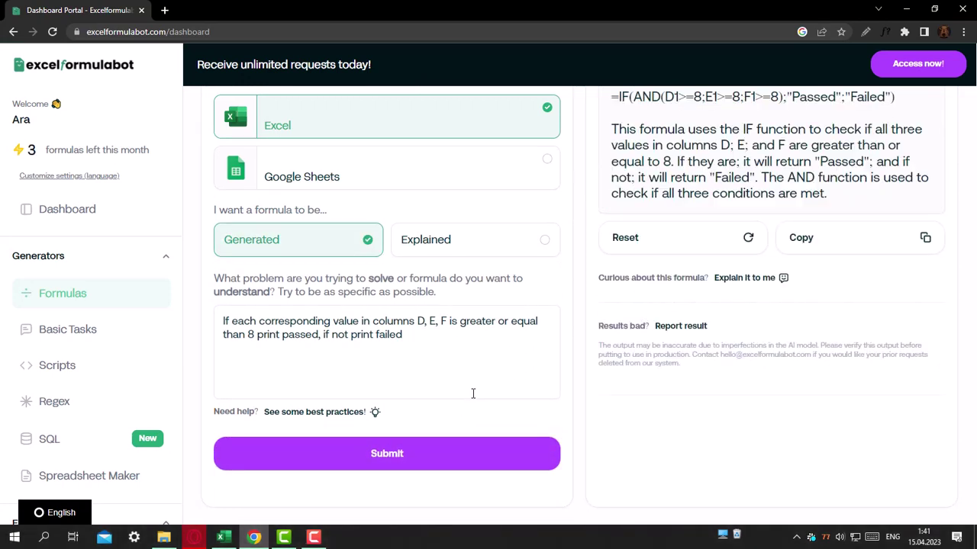
- Select the generated =IF(AND(D1>=8;E1>=8;F1>=8);"Passed";"Failed") formula and pick cell G2 in Excel
scroll(473, 393, up, 2)
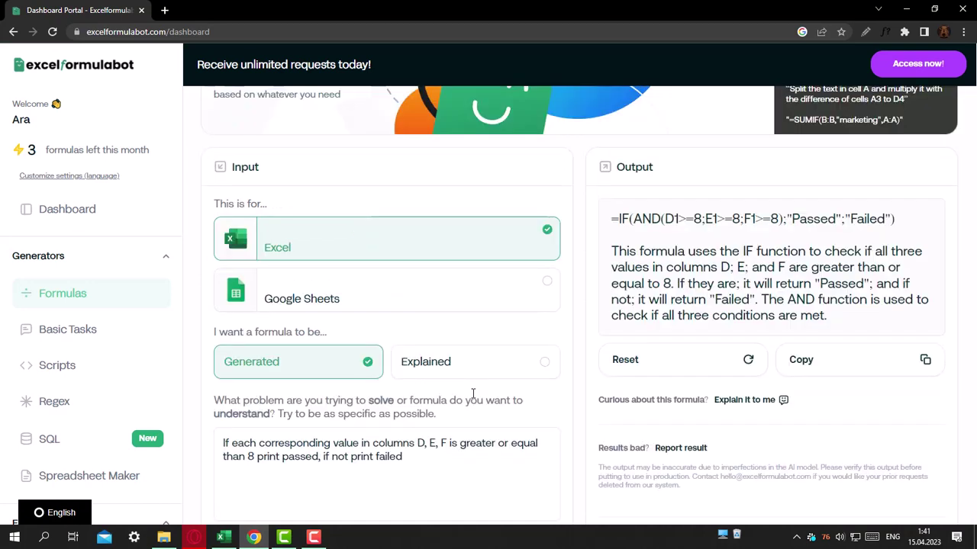
drag(615, 220, 900, 220)
key(ctrl+c)
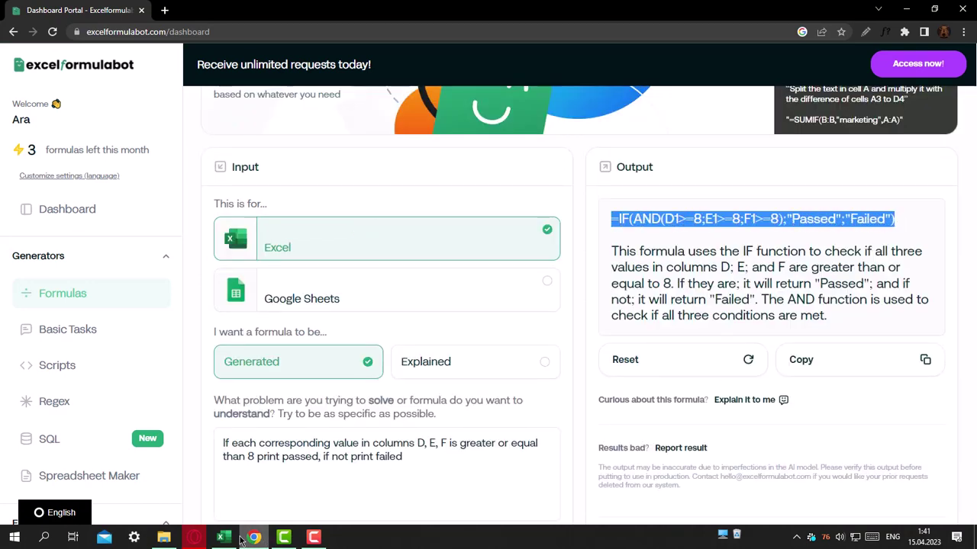
click(223, 537)
click(510, 197)
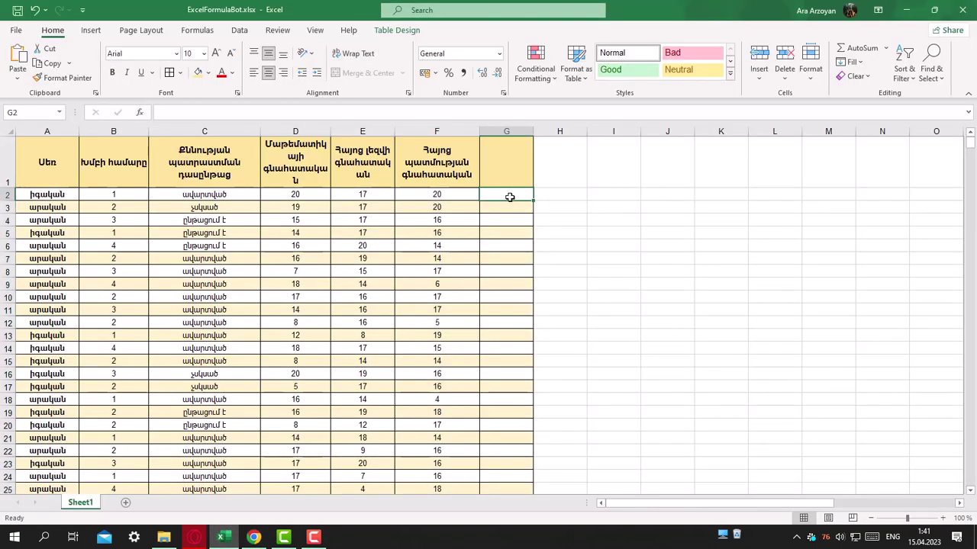
- Paste the IF(AND) formula into G2 and fill it down column G to row 100
key(ctrl+v)
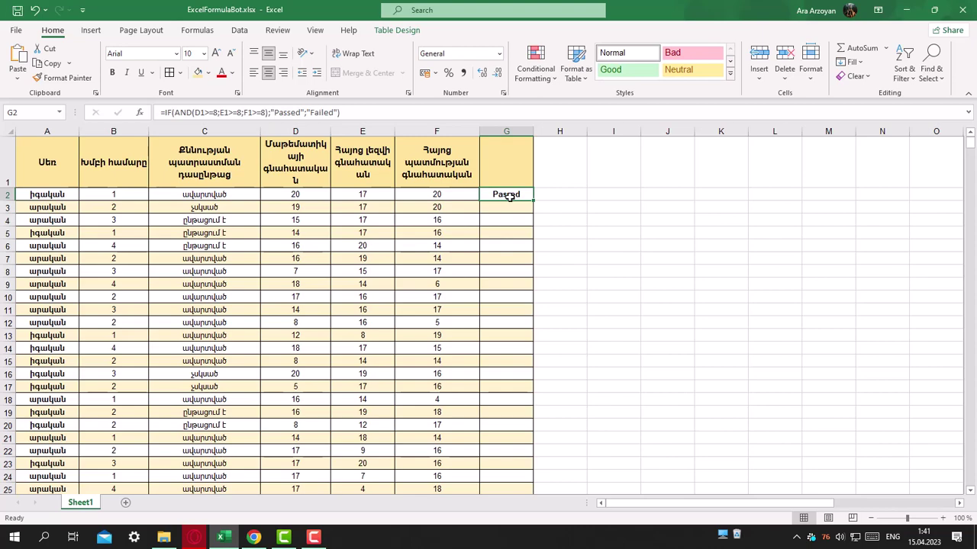
mouse_move(533, 200)
mouse_down()
mouse_move(514, 379)
mouse_move(532, 547)
mouse_move(527, 454)
mouse_up()
scroll(506, 388, up, 20)
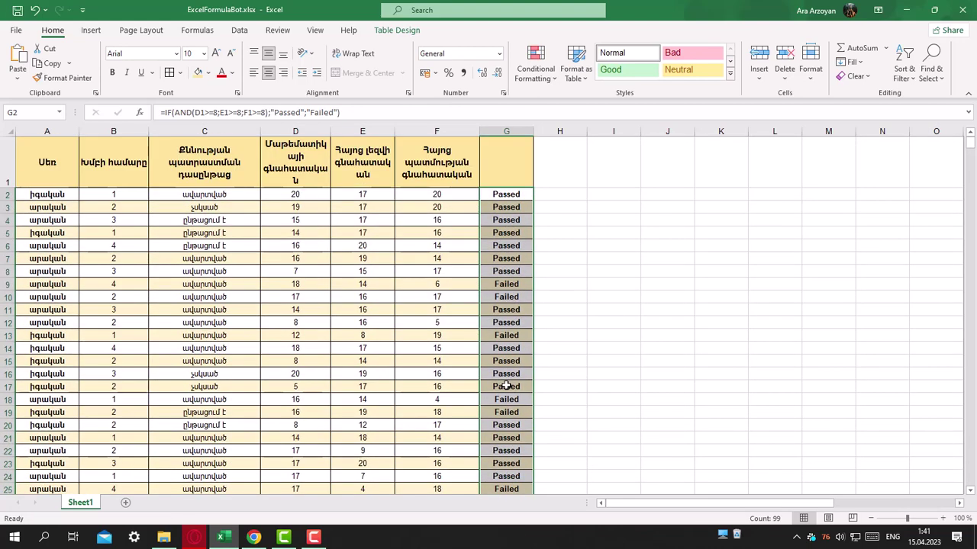
click(506, 387)
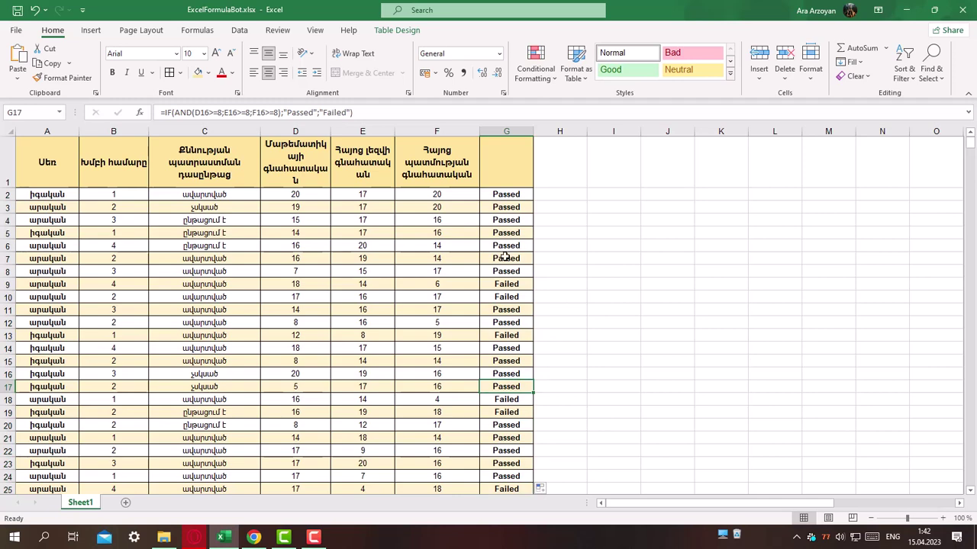
- Review the column D scores down to D100, then move the active cell to I2
click(279, 168)
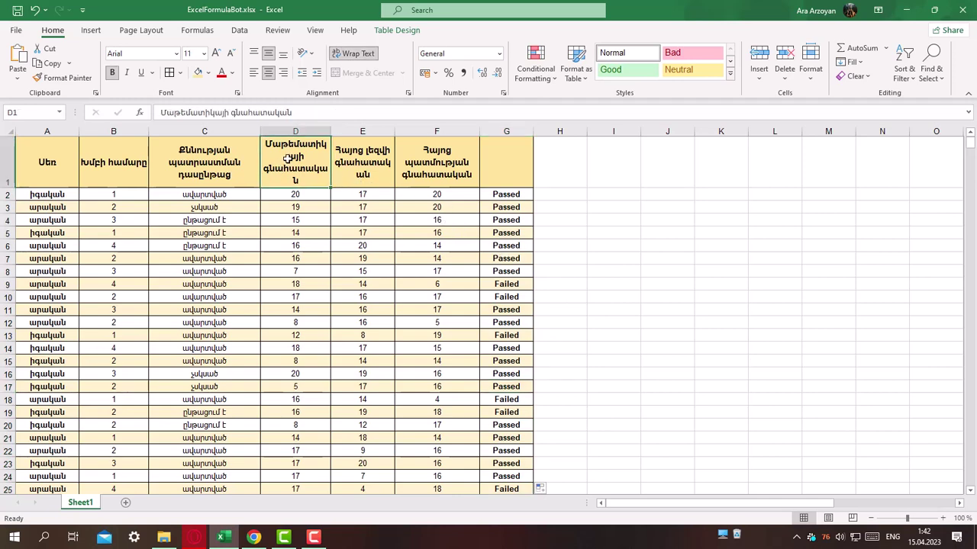
key(ctrl+shift+Down)
scroll(298, 207, down, 3)
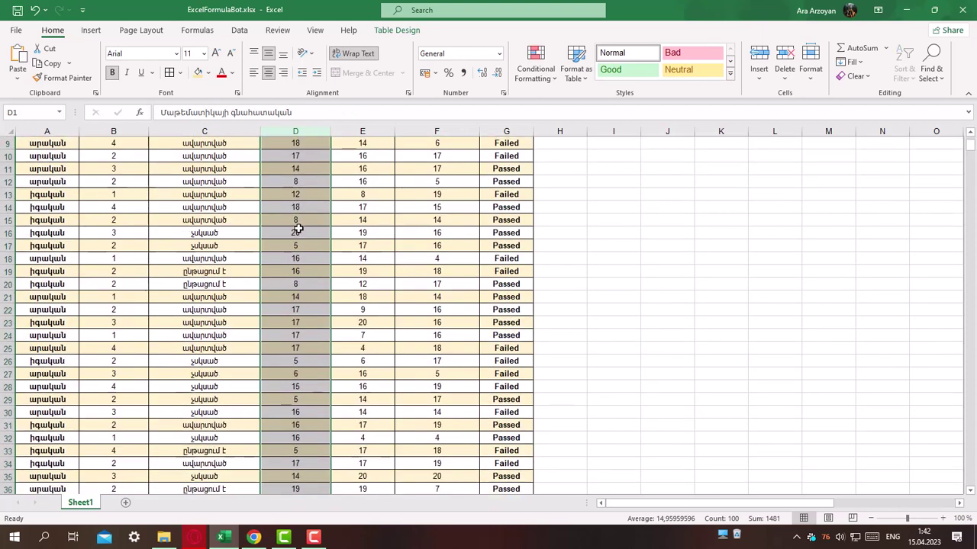
scroll(294, 277, up, 3)
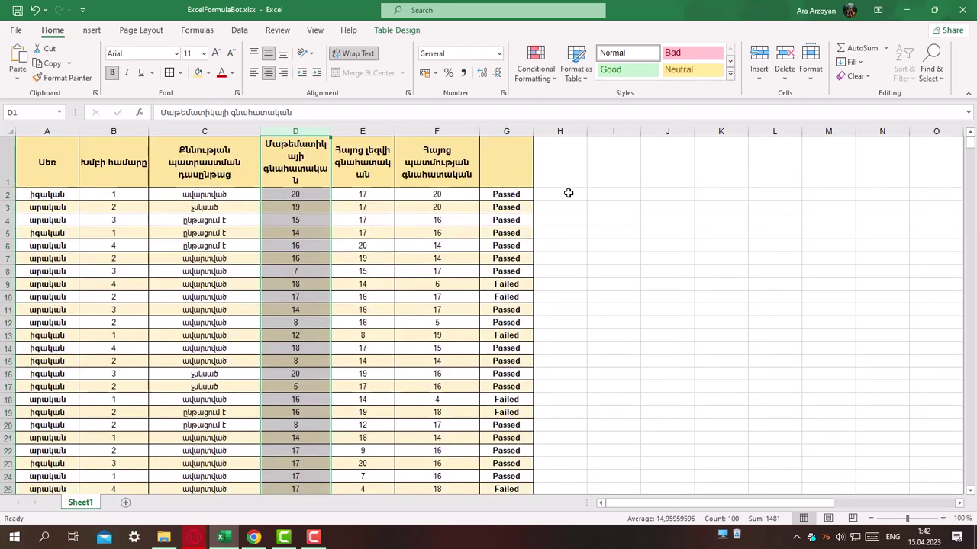
click(565, 195)
key(Right)
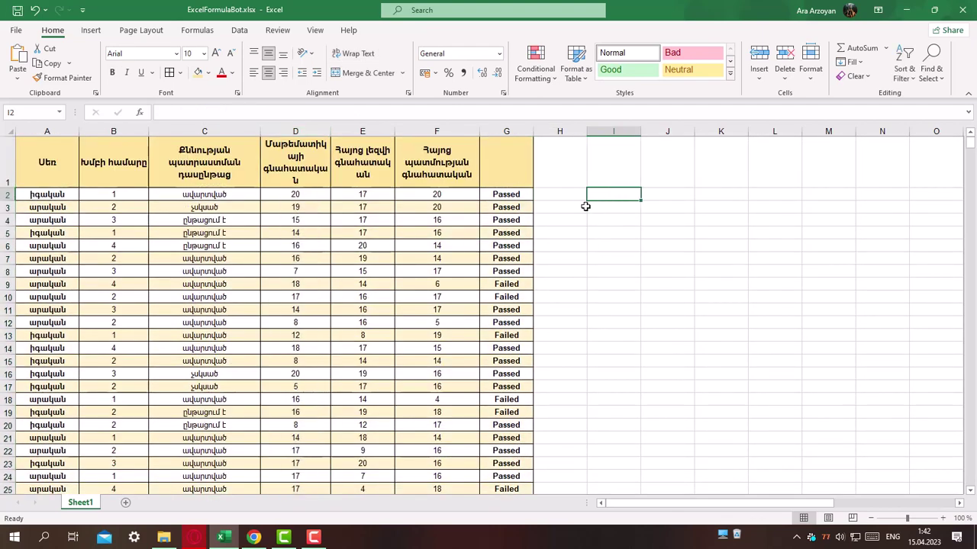
- Return to the Formula Bot page and reopen the Formulas generator
click(255, 539)
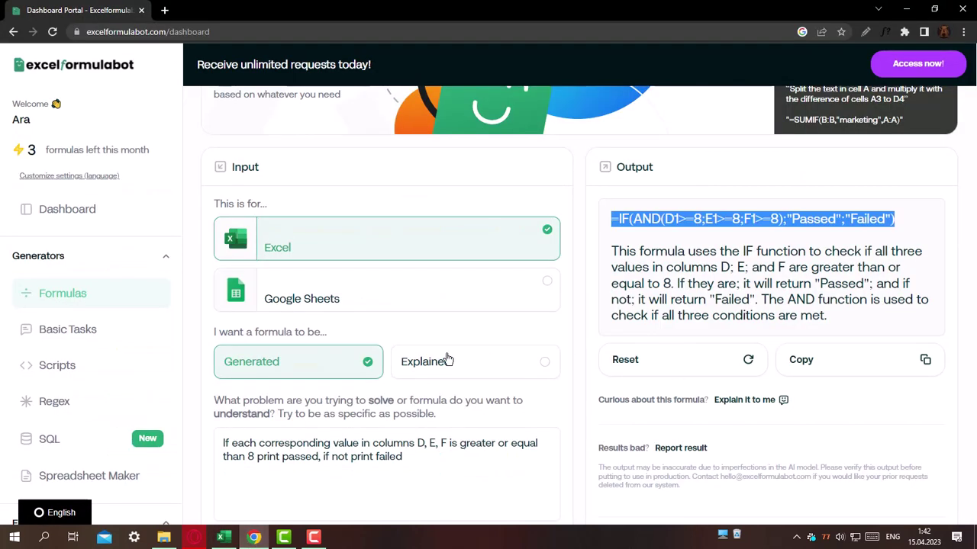
click(83, 334)
click(83, 331)
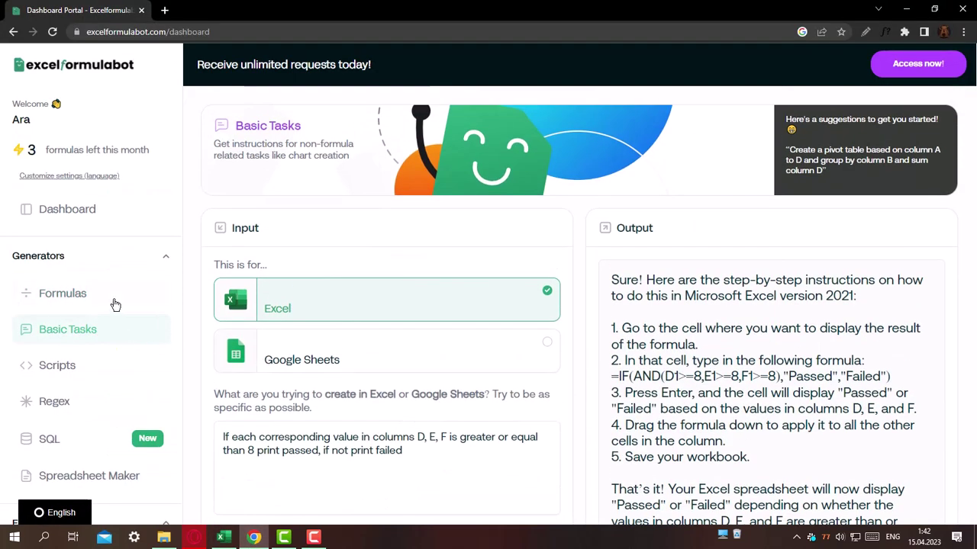
click(114, 301)
scroll(372, 424, down, 2)
- Replace the request with one counting column D values below 8, submit, and select =COUNTIF(D:D;"<8")
click(382, 359)
key(ctrl+a)
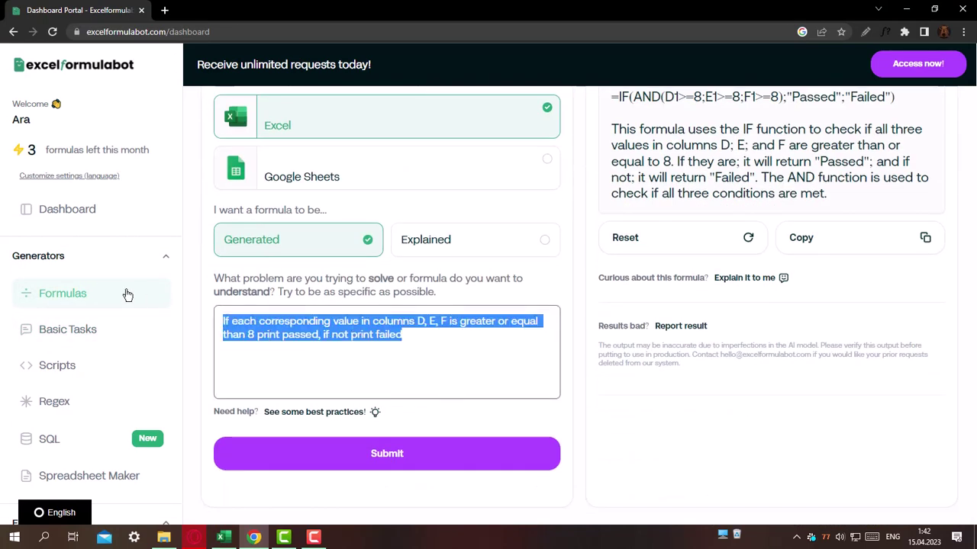
text(Find the total number of cells whose value from column D is lower than 8)
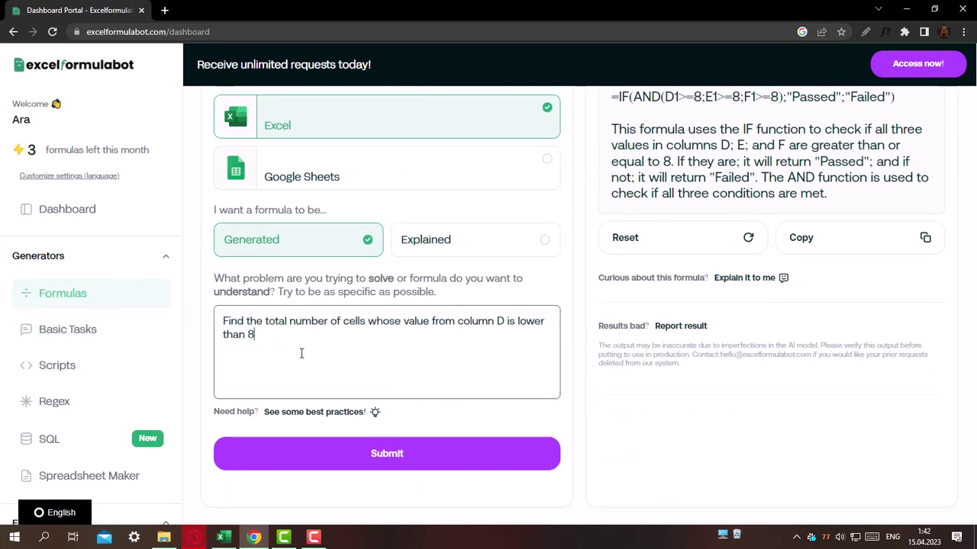
click(378, 453)
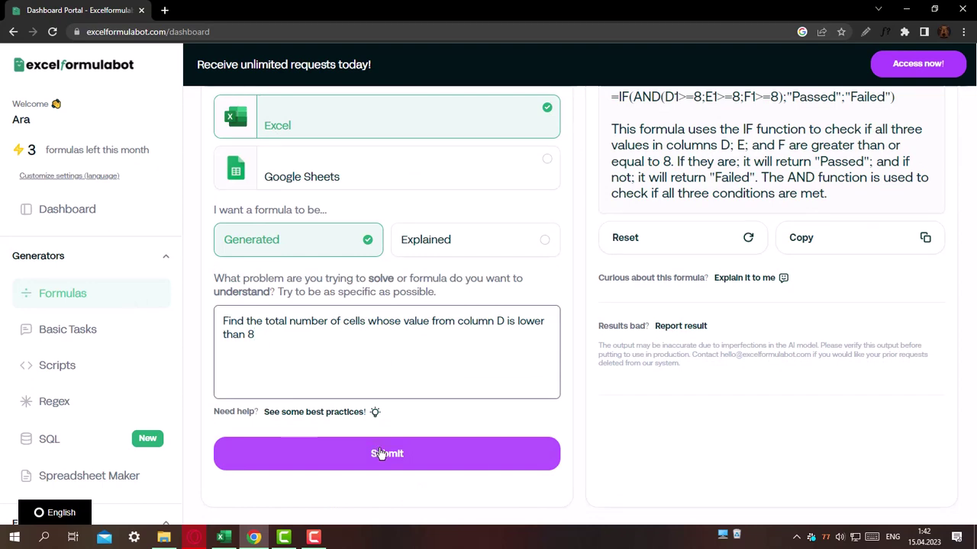
click(379, 453)
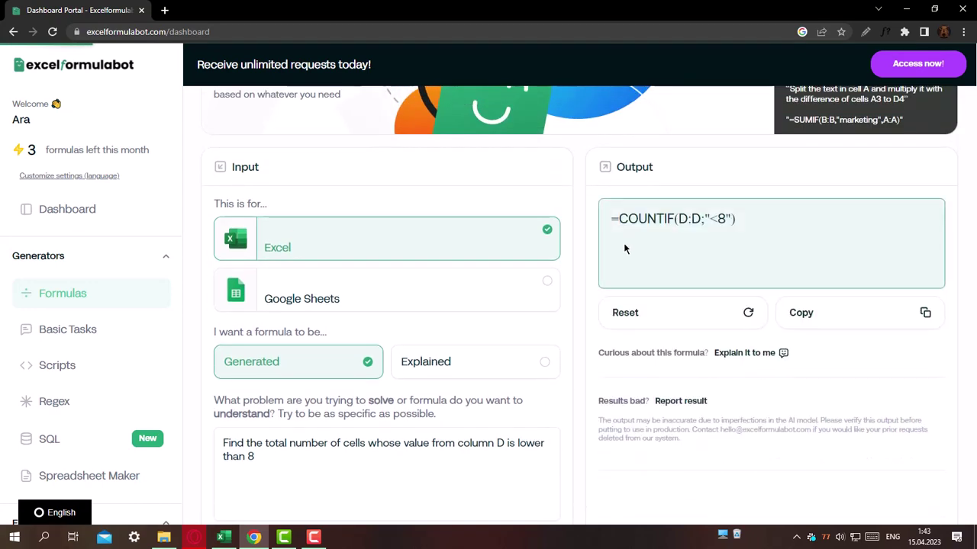
drag(738, 219, 574, 225)
key(ctrl+c)
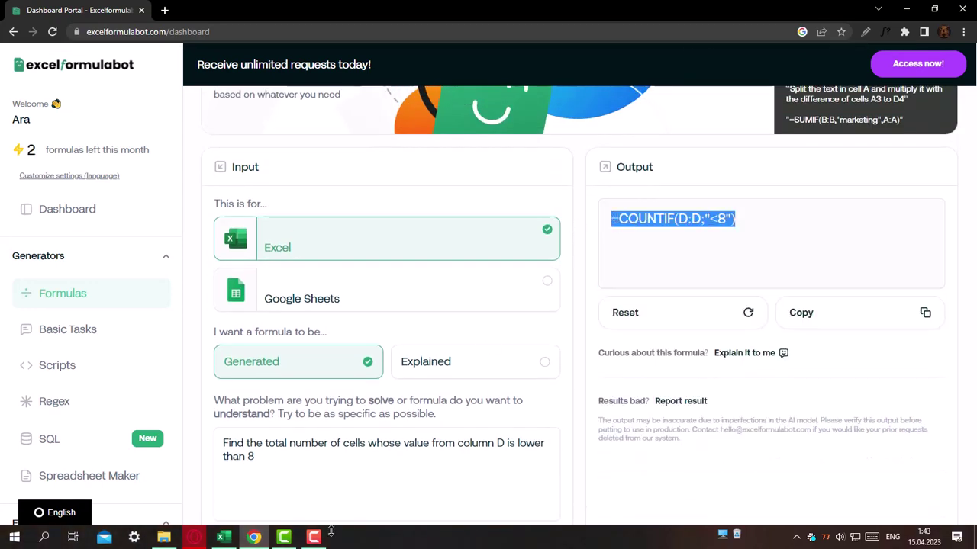
- Paste =COUNTIF(D:D;"<8") into cell I2 and commit it so it shows 13
click(224, 540)
key(ctrl+v)
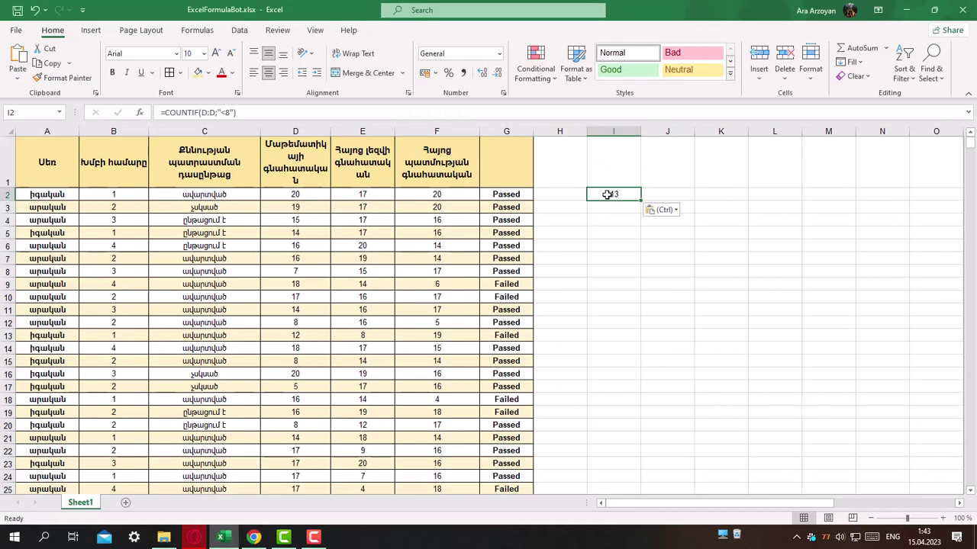
drag(267, 112, 162, 112)
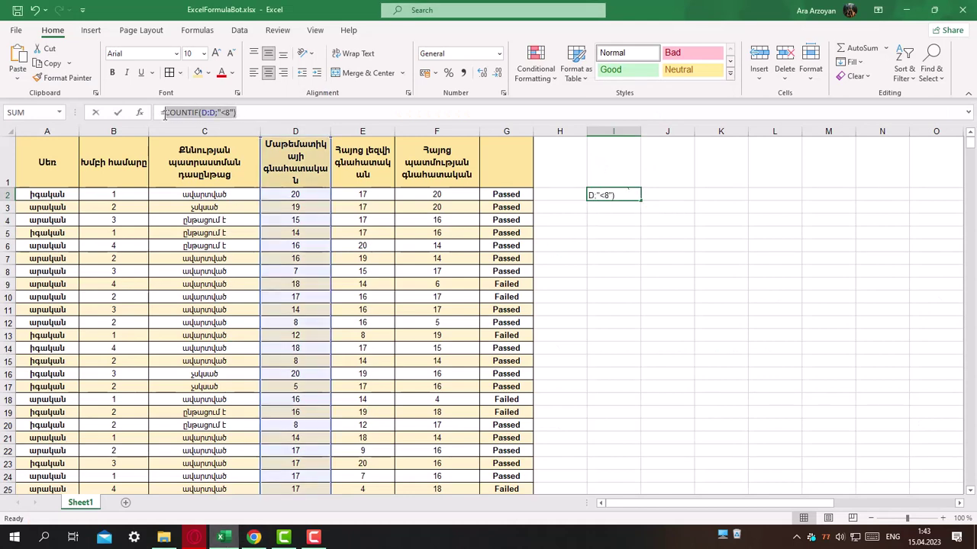
double_click(603, 193)
key(Return)
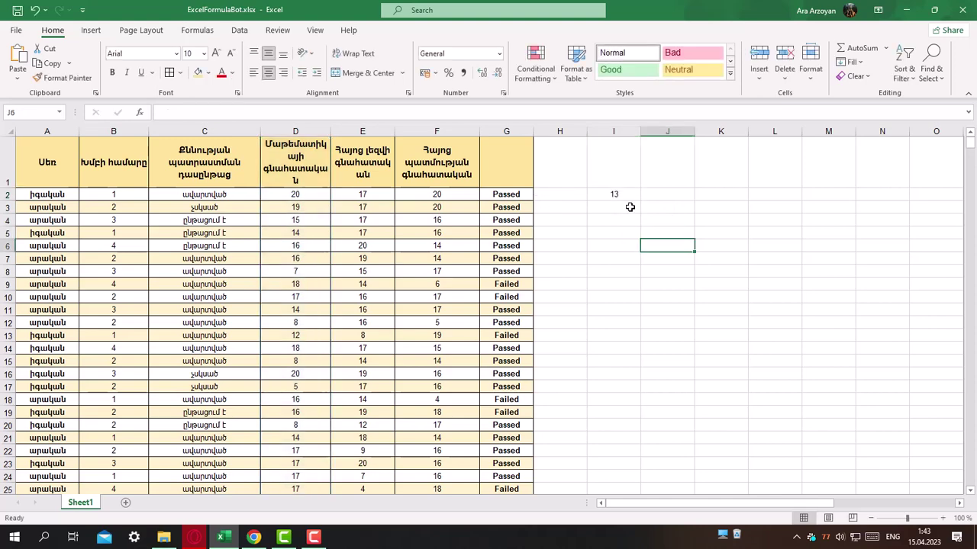
key(Up)
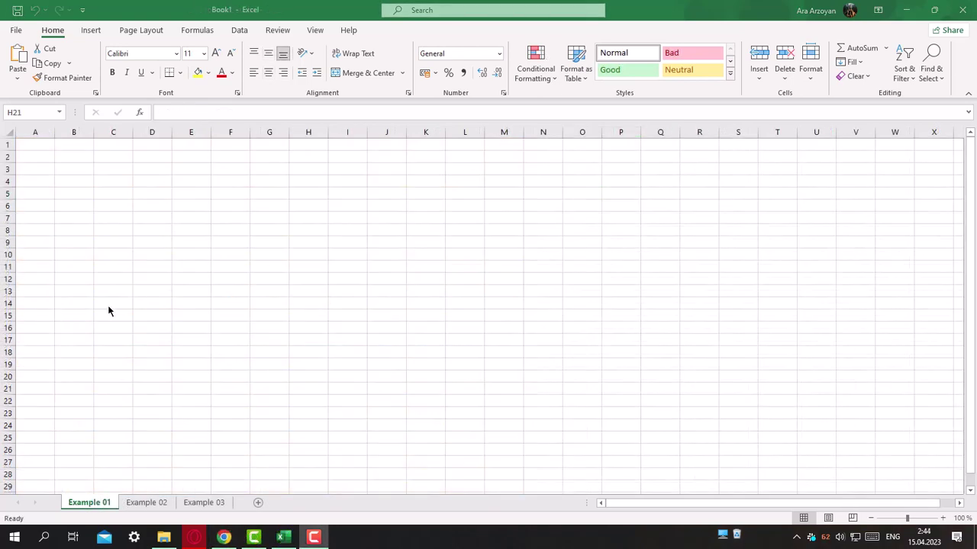
- Look through the Example 01, 02 and 03 sheets, then switch back to the browser
click(28, 145)
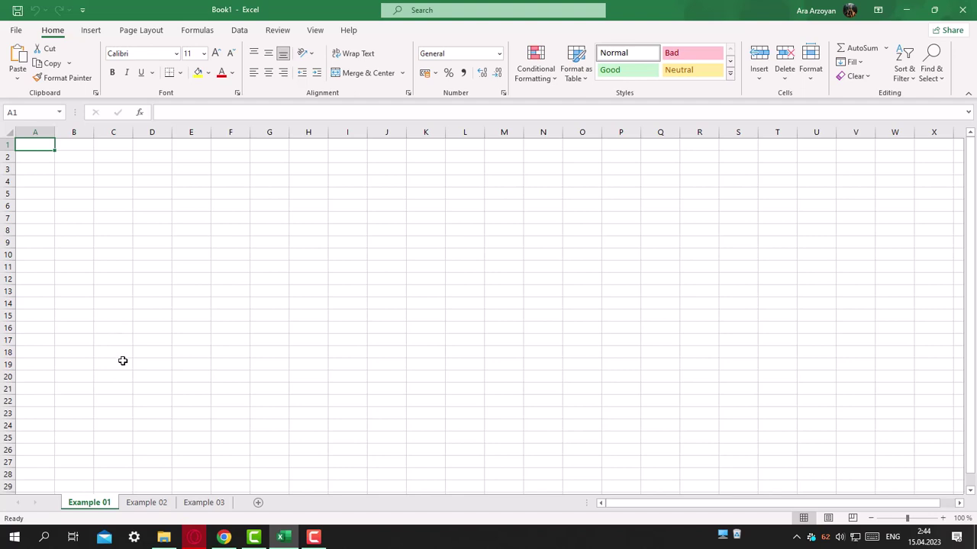
click(148, 504)
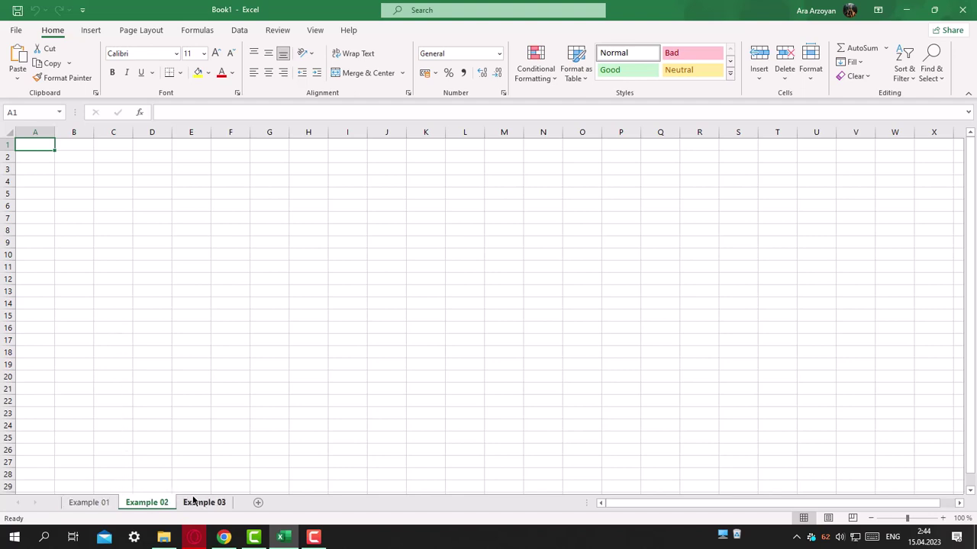
click(198, 503)
click(92, 502)
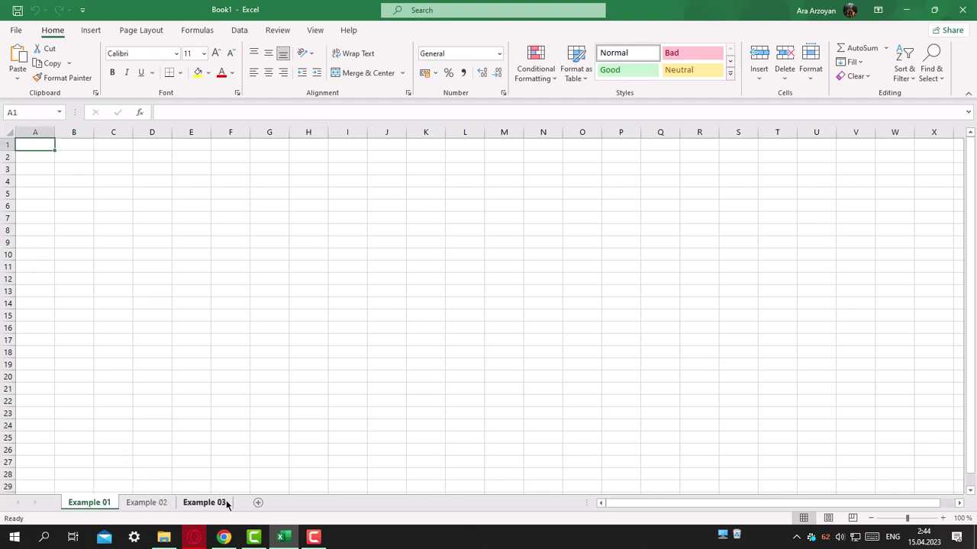
click(223, 537)
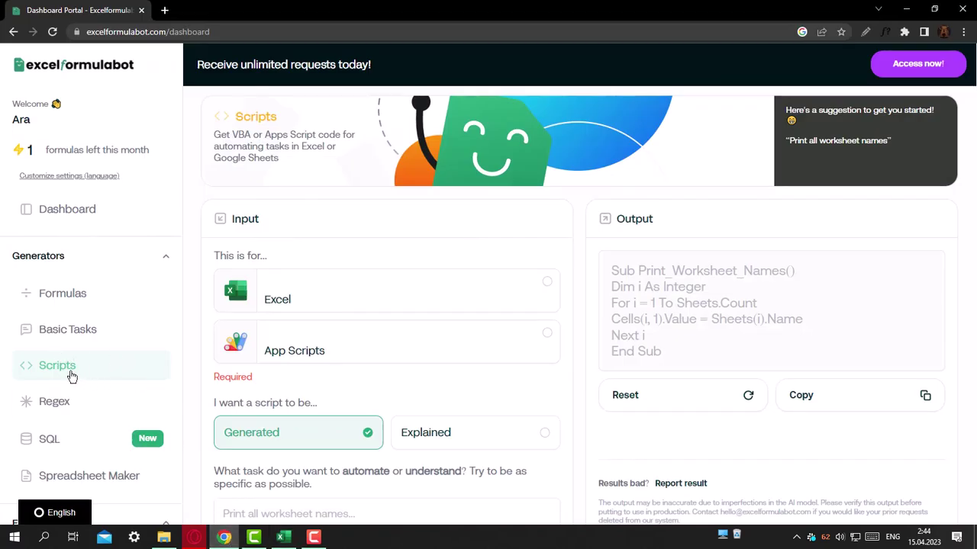
- Generate an Excel VBA script that prints all worksheet names, then open Excel's VBA editor with Alt+F11
scroll(96, 368, down, 1)
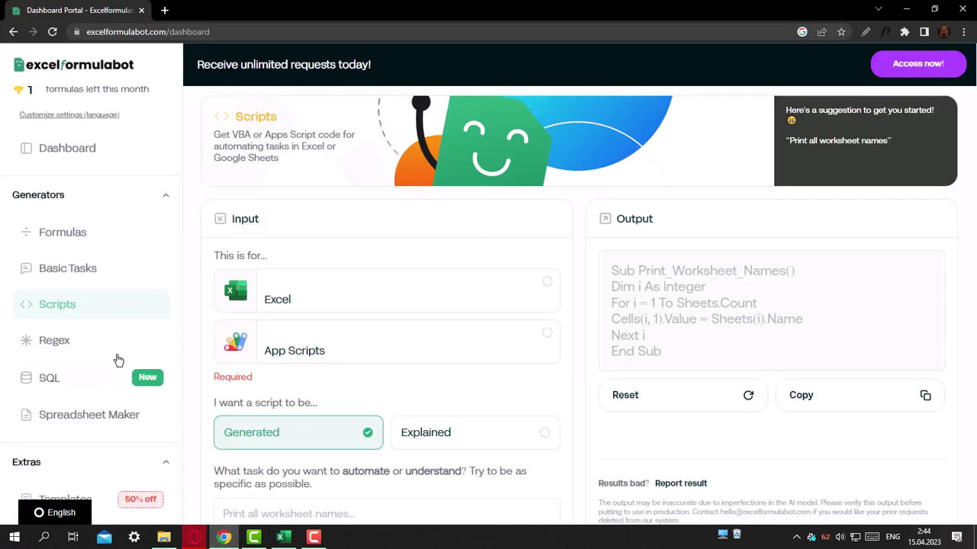
click(464, 295)
scroll(508, 292, down, 2)
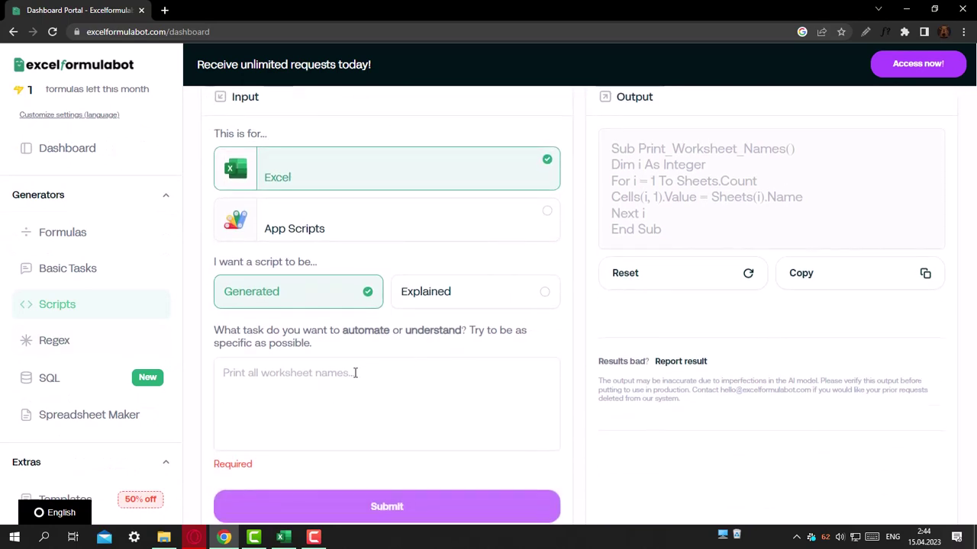
click(344, 379)
text(Print all worksheet names)
drag(433, 376, 350, 377)
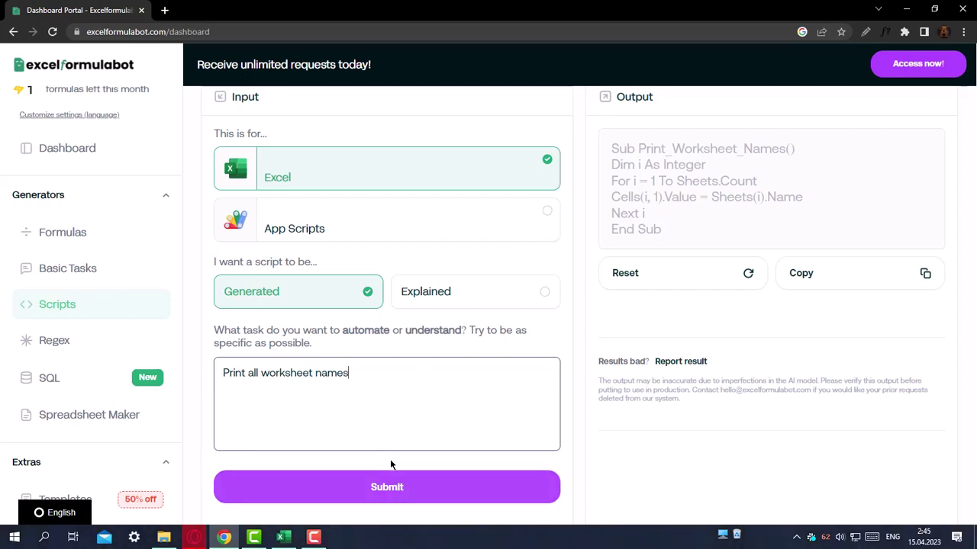
click(394, 486)
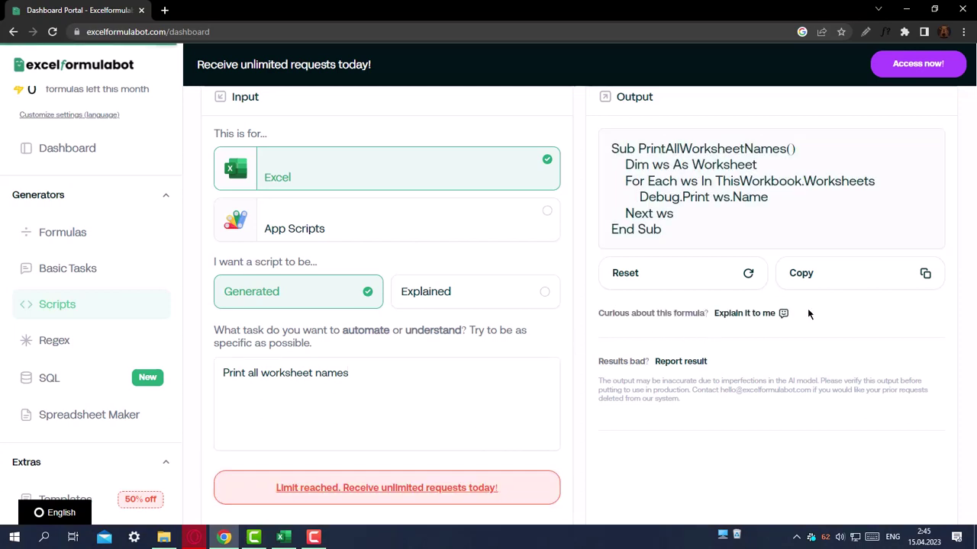
click(284, 538)
key(alt+F11)
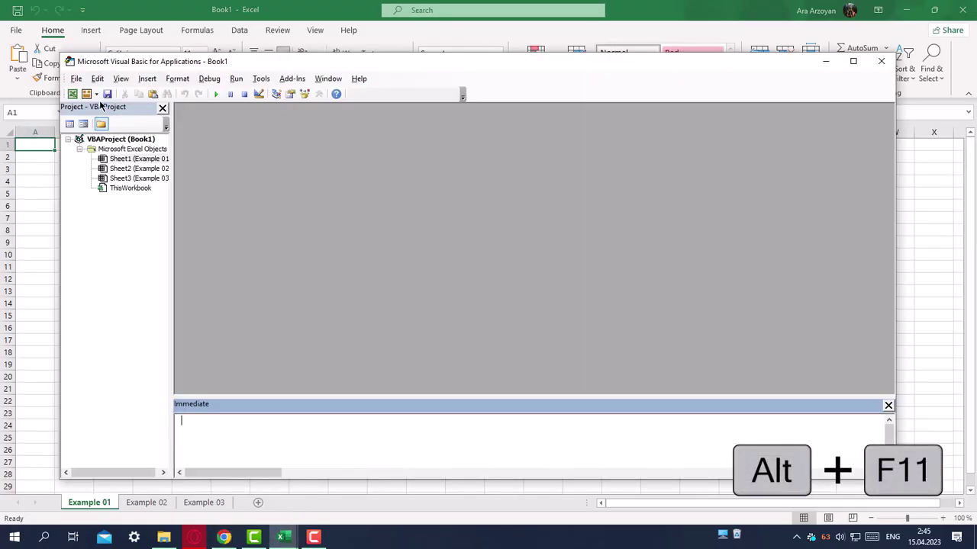
- Paste the PrintAllWorksheetNames macro into a new Module1 in Book1 and run it, listing Example 01, Example 02 and Example 03
click(88, 94)
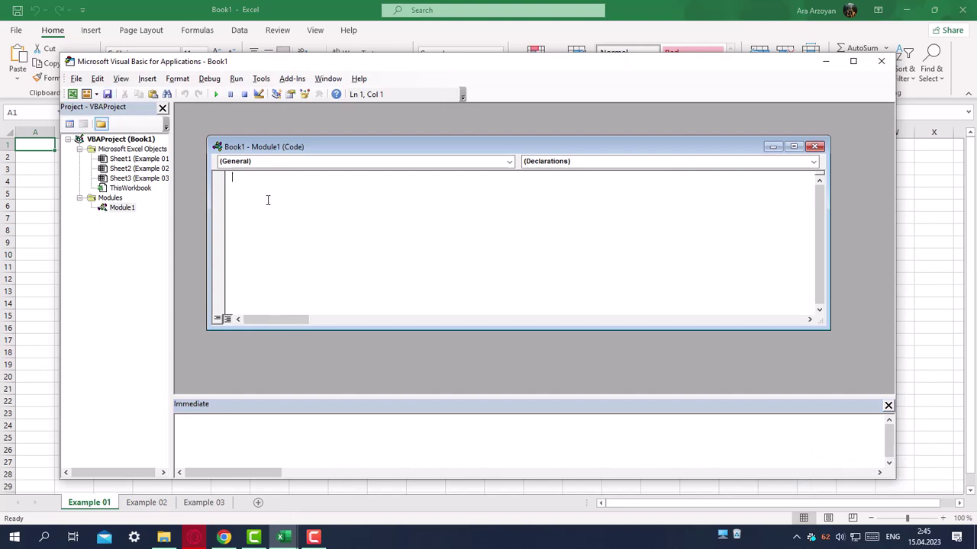
text(Sub PrintAllWorksheetNames()     Dim ws As Worksheet     For Each ws In ThisWorkbook.Worksheets         Debug.Print ws.Name     Next ws End Sub)
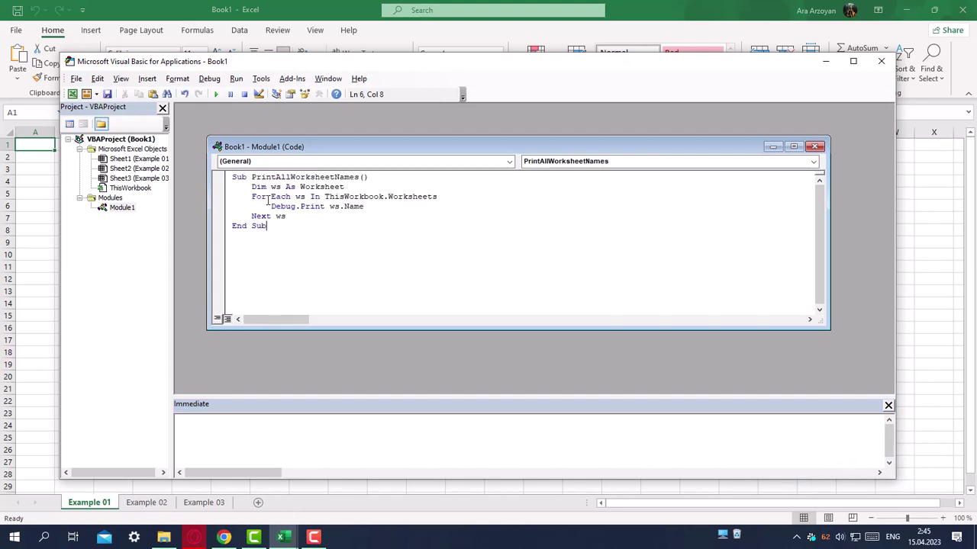
click(216, 94)
drag(249, 434, 159, 400)
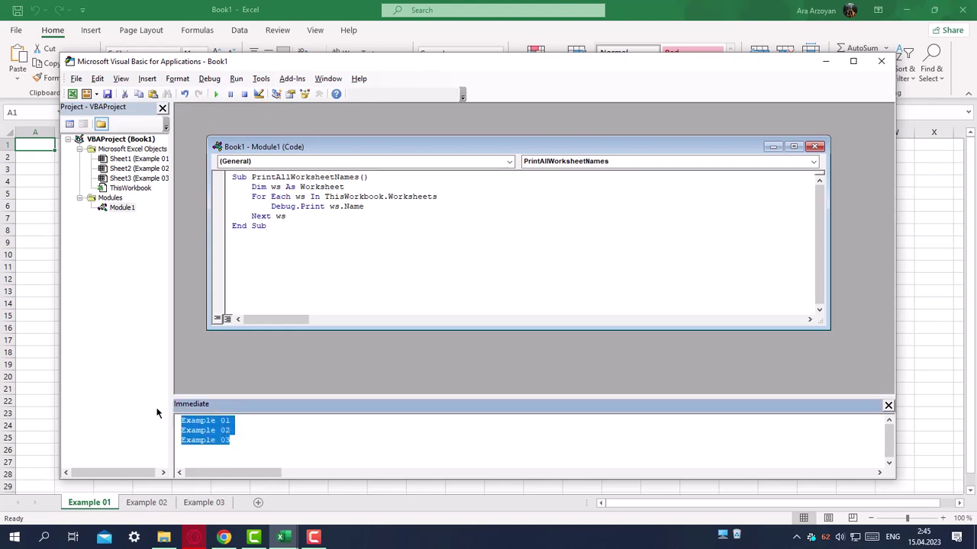
click(242, 449)
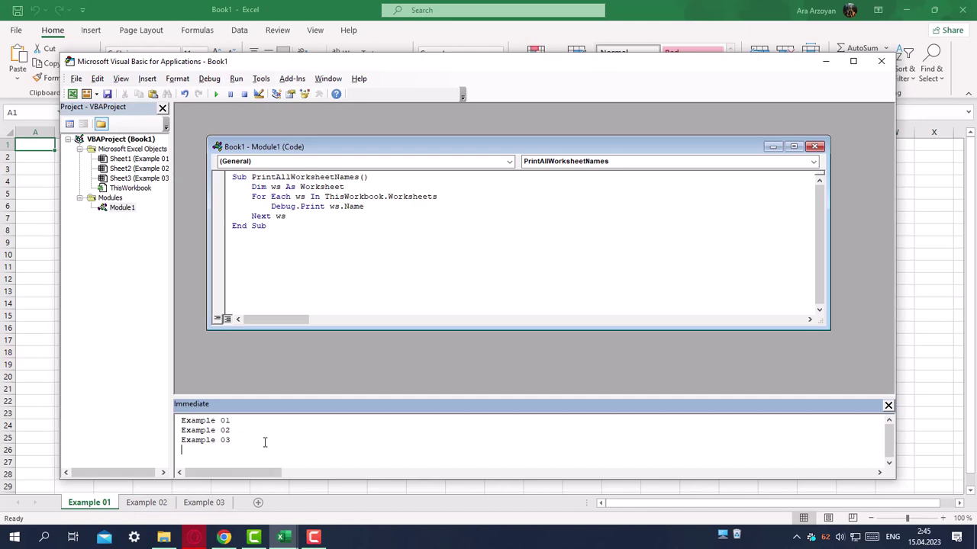
- Minimize the VBA editor and return to the Excel Formula Bot Generators dashboard, which reports 0 formulas left this month
click(824, 62)
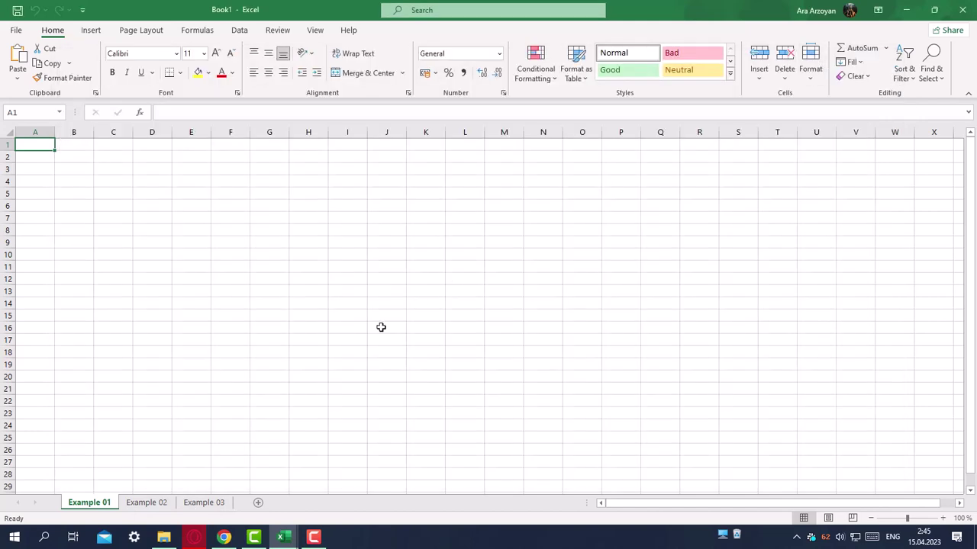
click(223, 537)
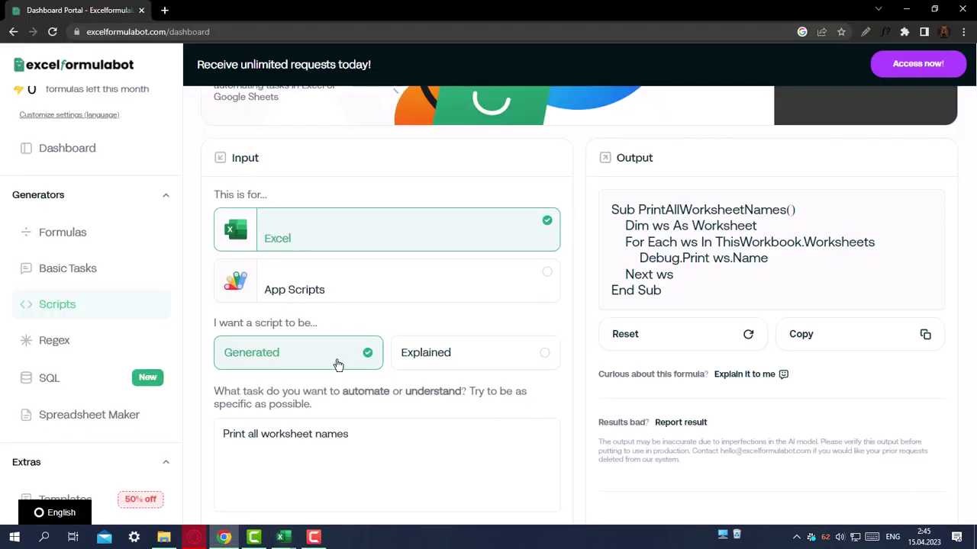
scroll(338, 366, up, 1)
click(85, 149)
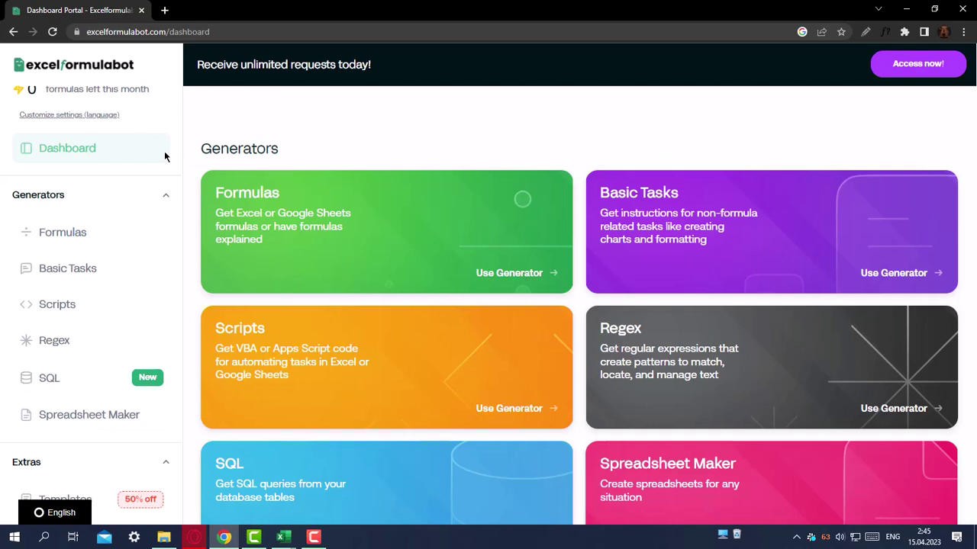
scroll(165, 156, up, 2)
drag(9, 152, 485, 135)
click(619, 114)
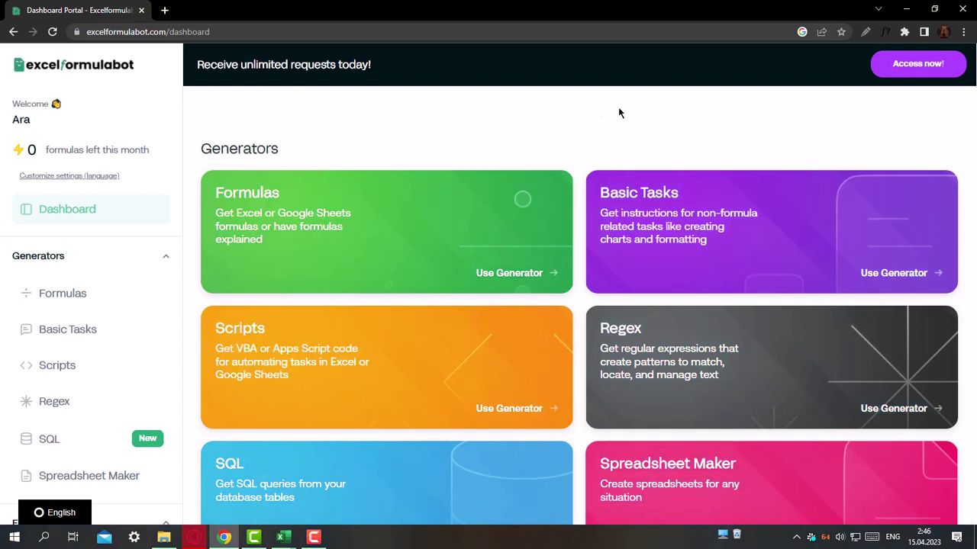